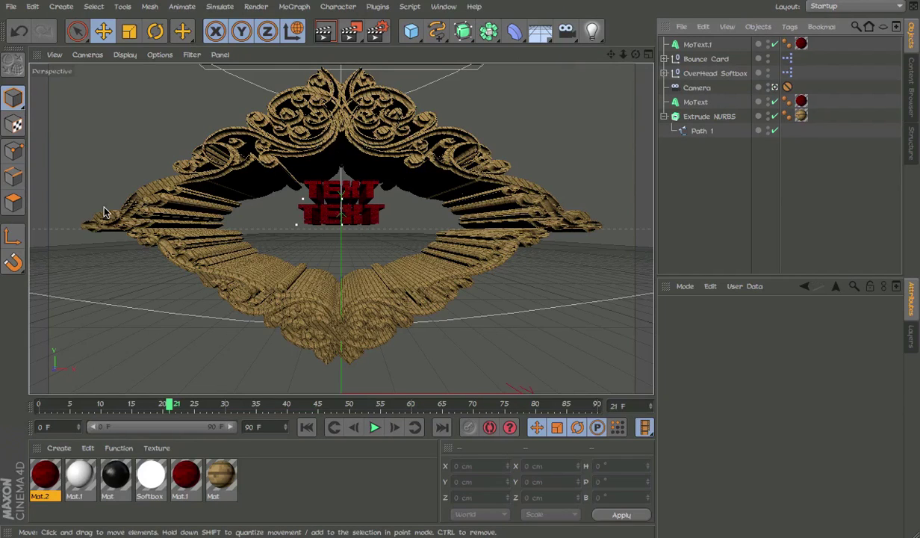
# Switch to the web browser and look through the picture frame image results for ornamental frame designs.
pyautogui.press('F3')
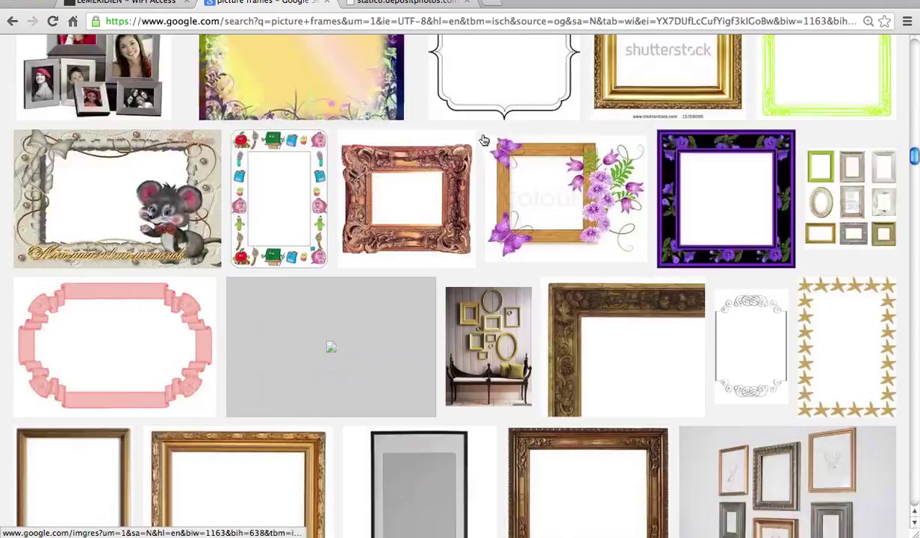
pyautogui.scroll(3, 483, 140)
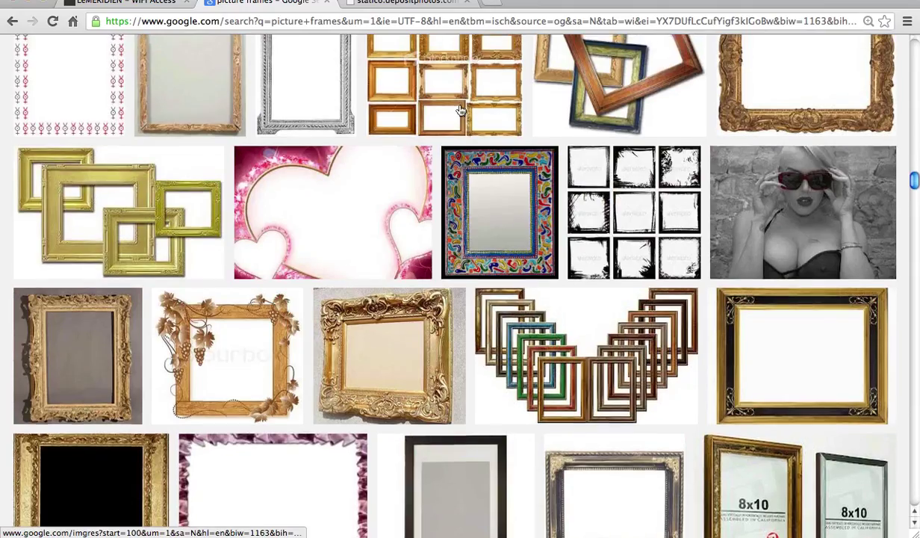
pyautogui.scroll(-6, 461, 111)
pyautogui.scroll(-10, 461, 110)
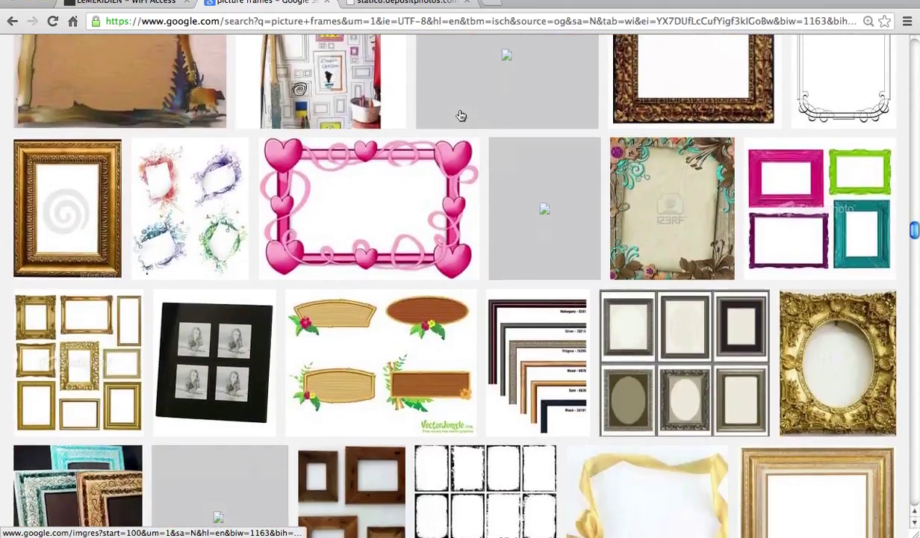
pyautogui.scroll(15, 461, 112)
pyautogui.scroll(10, 461, 113)
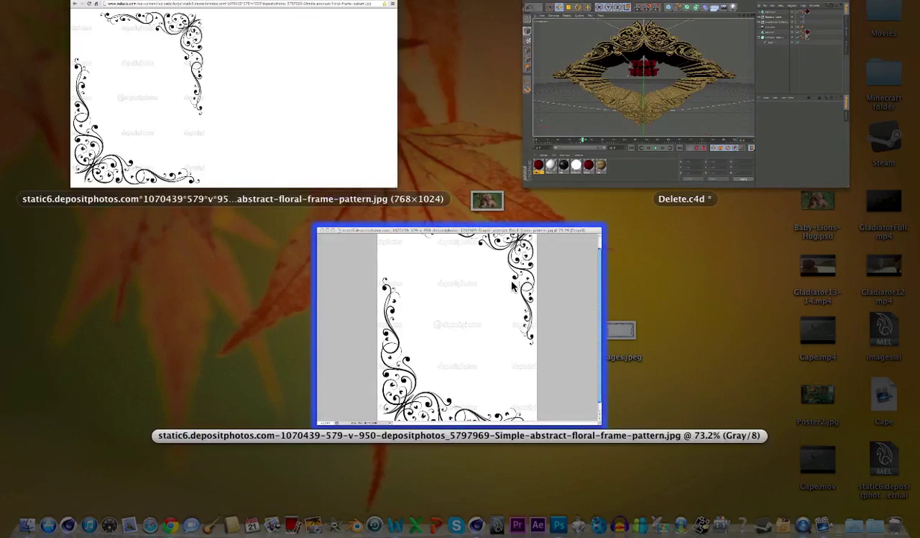
# Switch to Photoshop, clear the old selection and select the floral frame image's white background with the Magic Wand.
pyautogui.click(406, 246)
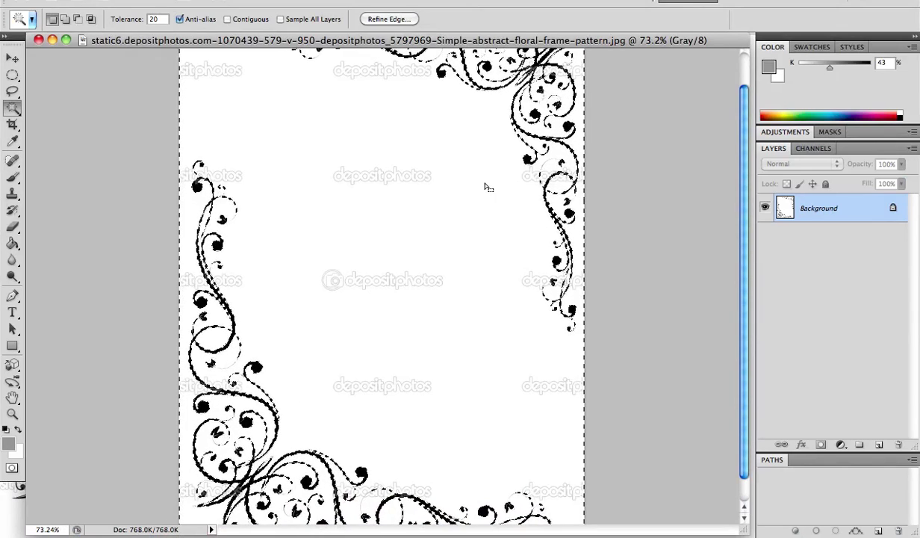
pyautogui.press('super+d')
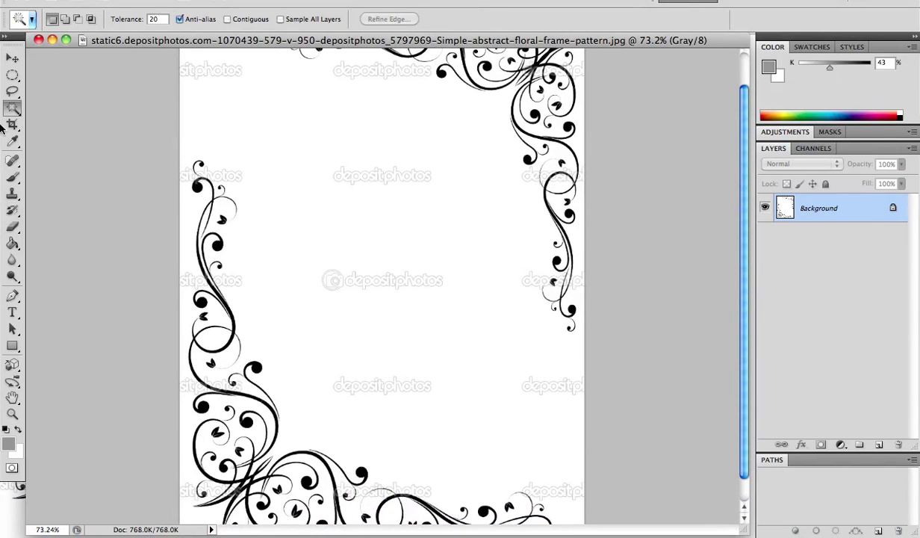
pyautogui.keyDown('alt'); pyautogui.scroll(10, 547, 114); pyautogui.keyUp('alt')
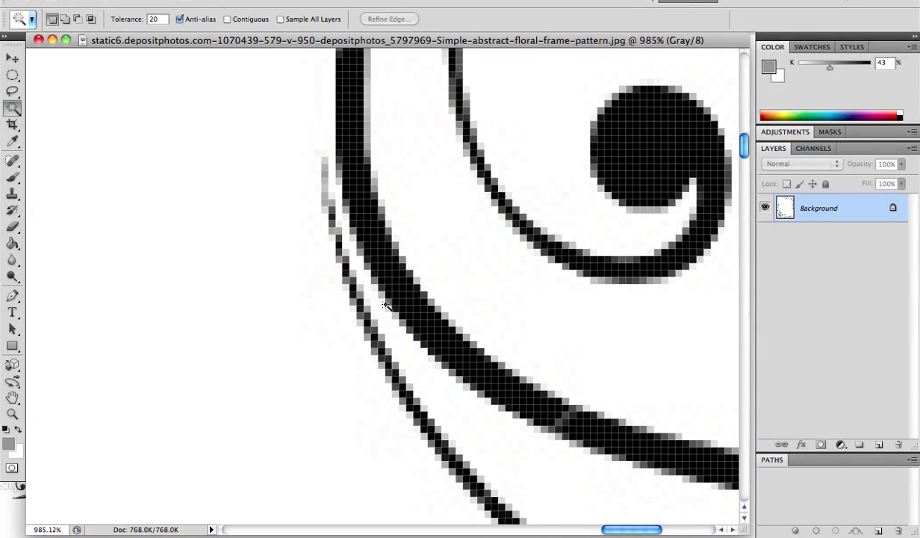
pyautogui.keyDown('alt'); pyautogui.scroll(-12, 386, 304); pyautogui.keyUp('alt')
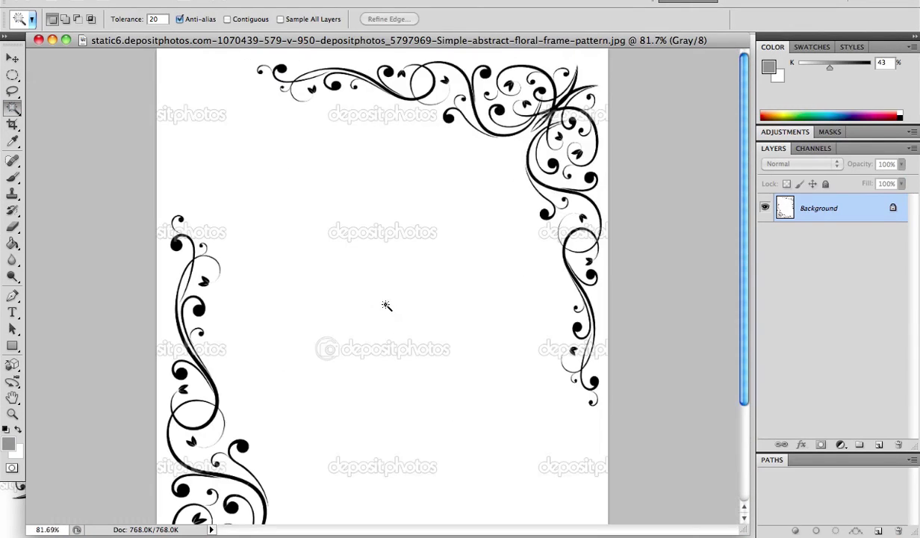
pyautogui.click(407, 301)
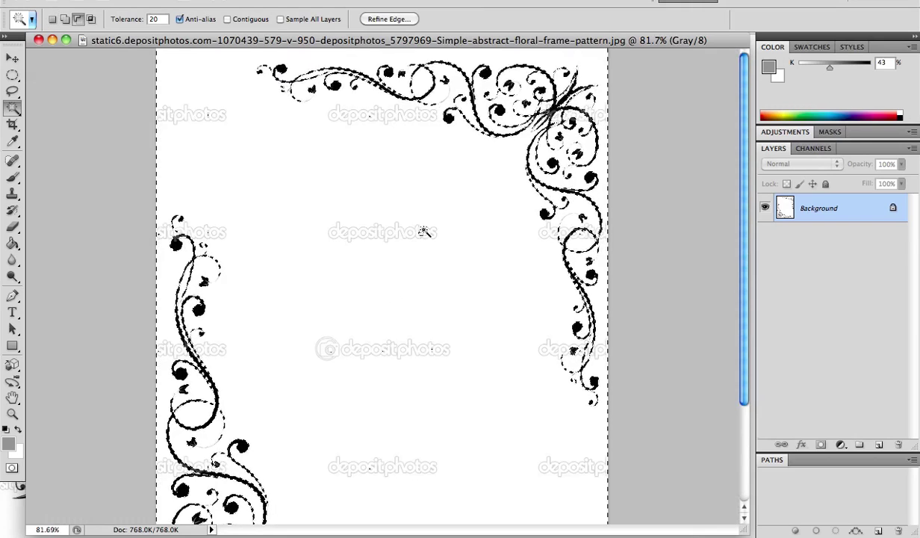
# Examine the selection closely around the faint watermark lettering and along the edges of the black ornamental curls.
pyautogui.keyDown('alt'); pyautogui.scroll(12, 421, 230); pyautogui.keyUp('alt')
pyautogui.keyDown('alt'); pyautogui.scroll(4, 427, 237); pyautogui.keyUp('alt')
pyautogui.keyDown('alt'); pyautogui.scroll(-5, 430, 242); pyautogui.keyUp('alt')
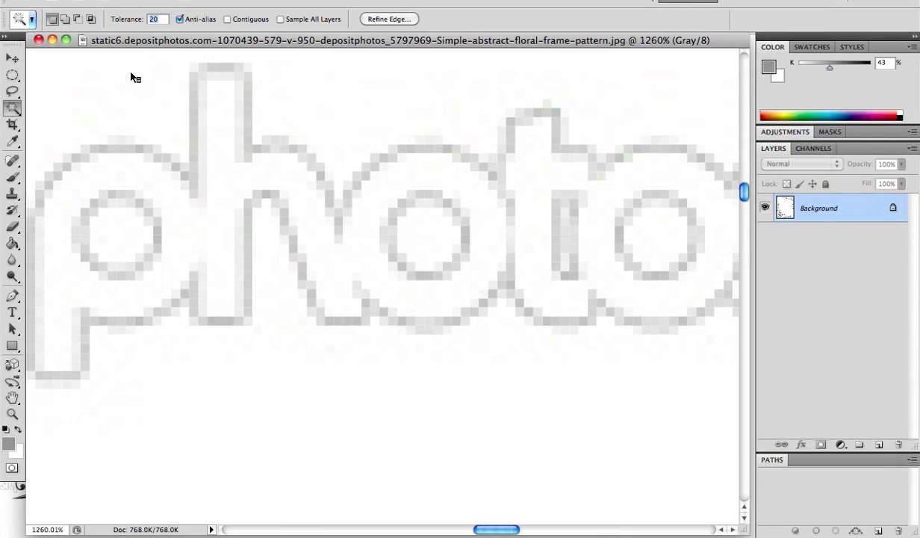
pyautogui.keyDown('alt'); pyautogui.scroll(-1, 336, 136); pyautogui.keyUp('alt')
pyautogui.keyDown('alt'); pyautogui.scroll(-12, 337, 136); pyautogui.keyUp('alt')
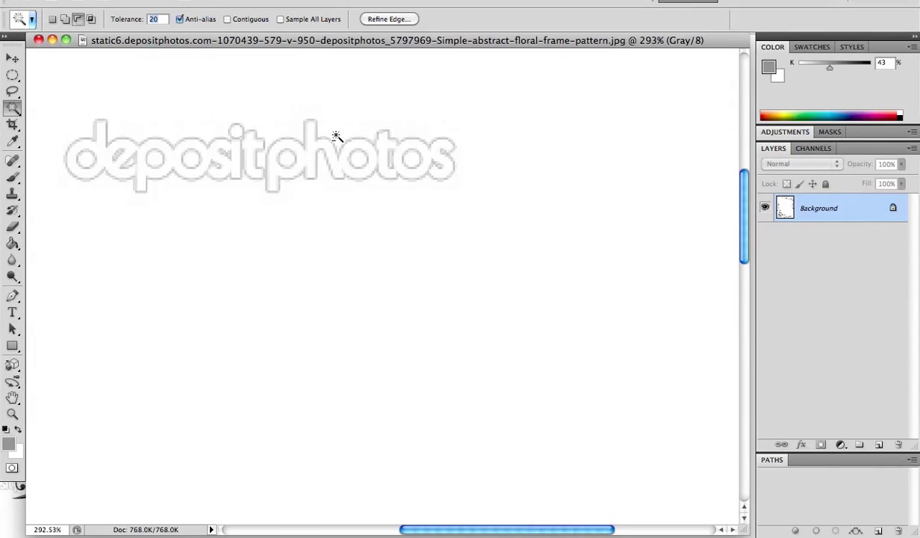
pyautogui.keyDown('alt'); pyautogui.scroll(-1, 335, 137); pyautogui.keyUp('alt')
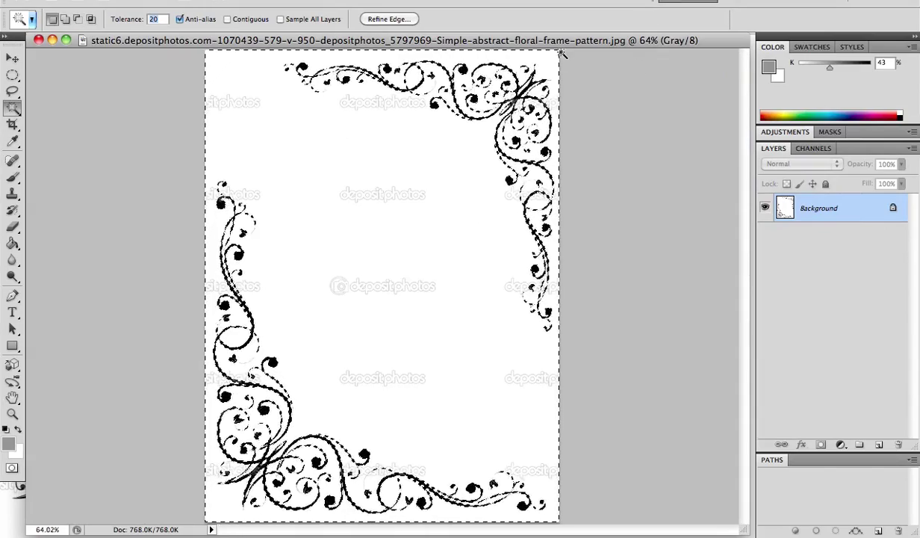
pyautogui.keyDown('alt'); pyautogui.scroll(8, 630, 151); pyautogui.keyUp('alt')
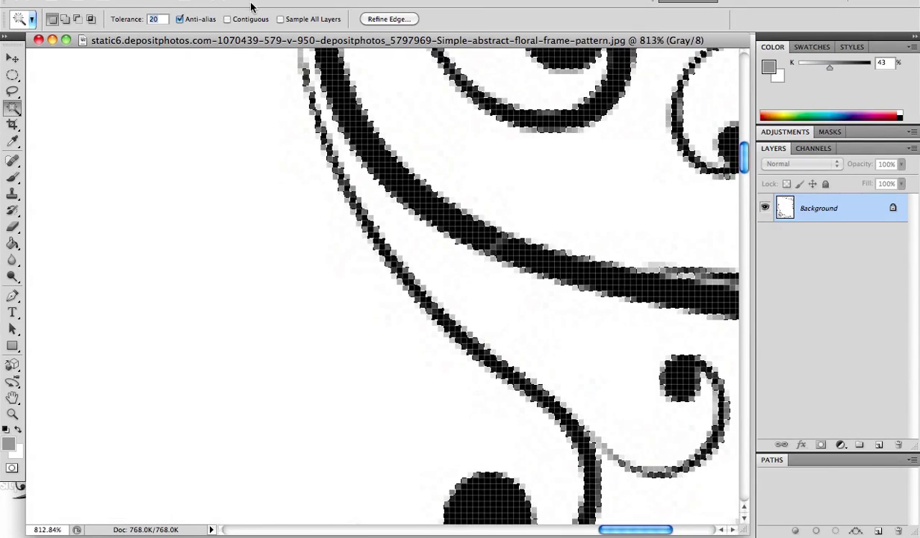
pyautogui.click(224, 1)
pyautogui.moveTo(263, 2)
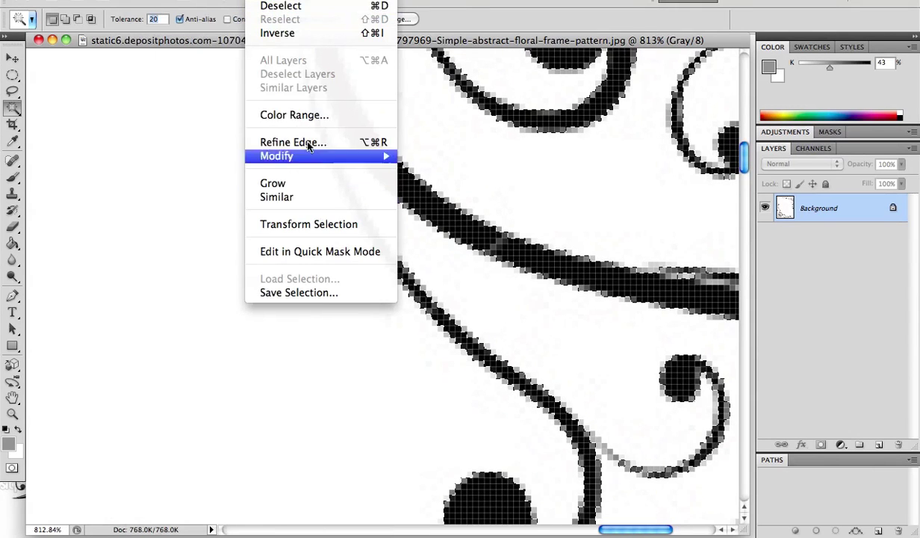
pyautogui.click(461, 191)
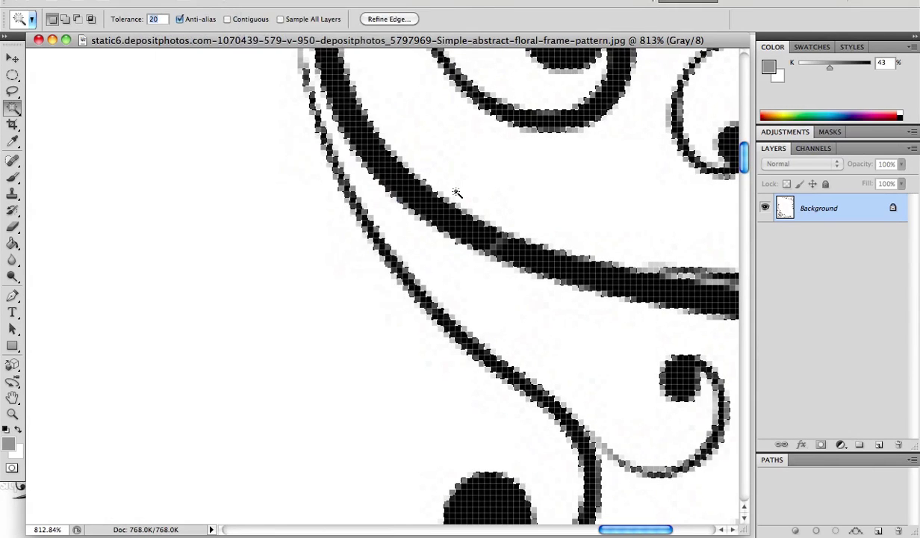
pyautogui.keyDown('alt'); pyautogui.scroll(-9, 457, 192); pyautogui.keyUp('alt')
pyautogui.keyDown('alt'); pyautogui.scroll(2, 457, 192); pyautogui.keyUp('alt')
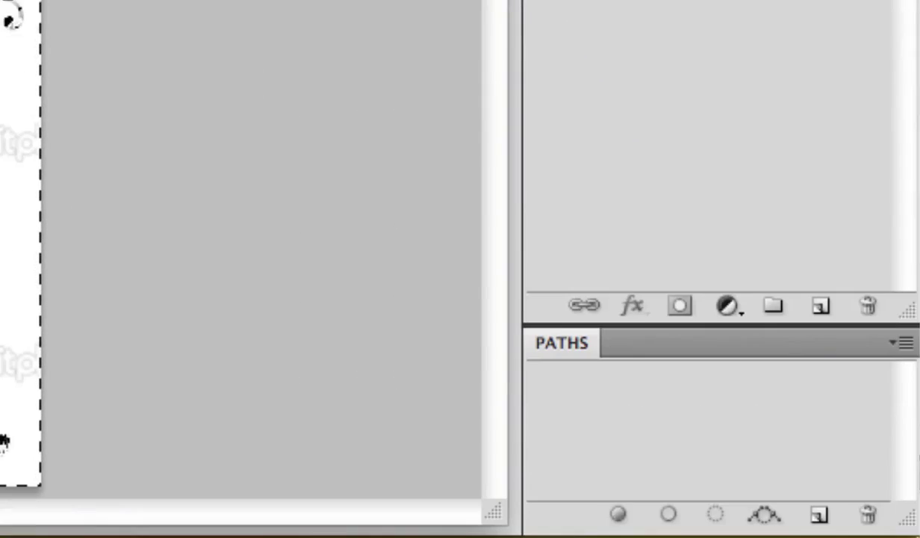
# Make a work path from the selection with a tolerance of 0.5 pixels.
pyautogui.click(904, 450)
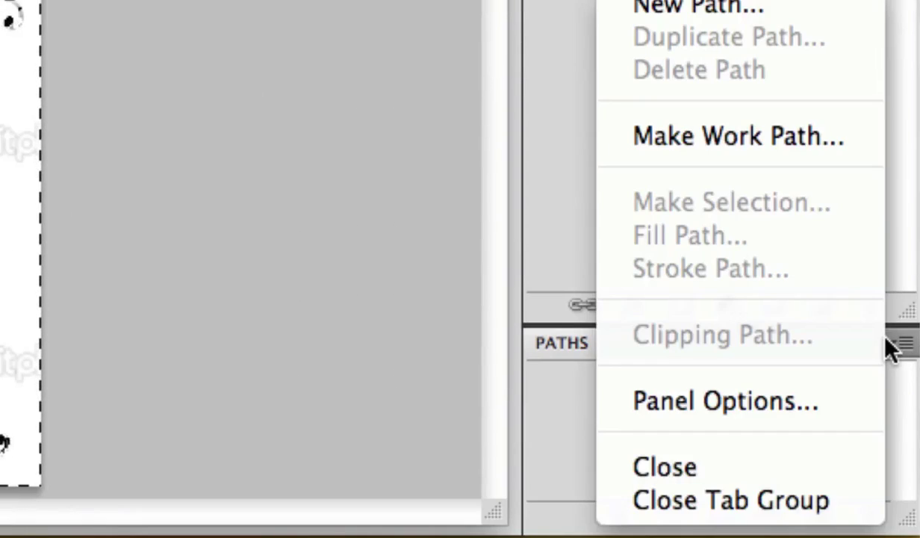
pyautogui.click(771, 136)
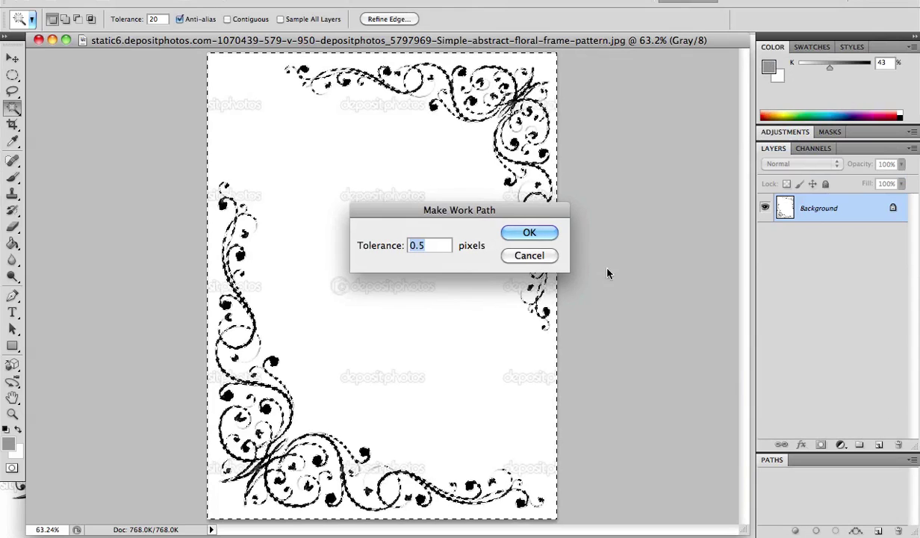
pyautogui.click(530, 233)
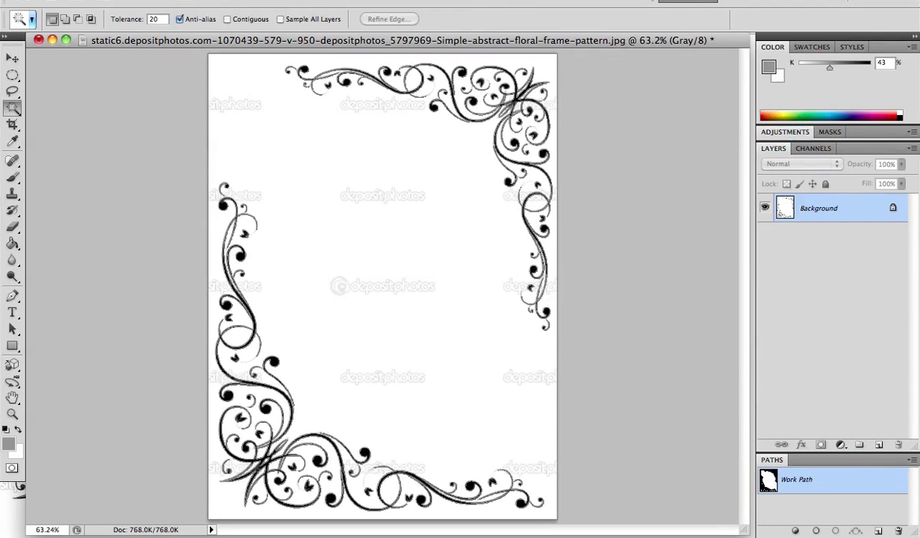
pyautogui.click(120, 0)
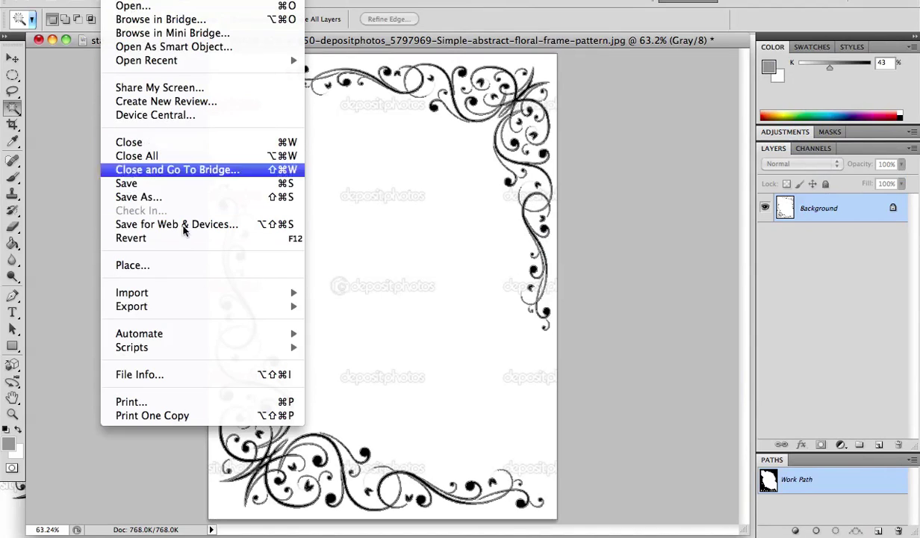
pyautogui.moveTo(236, 306)
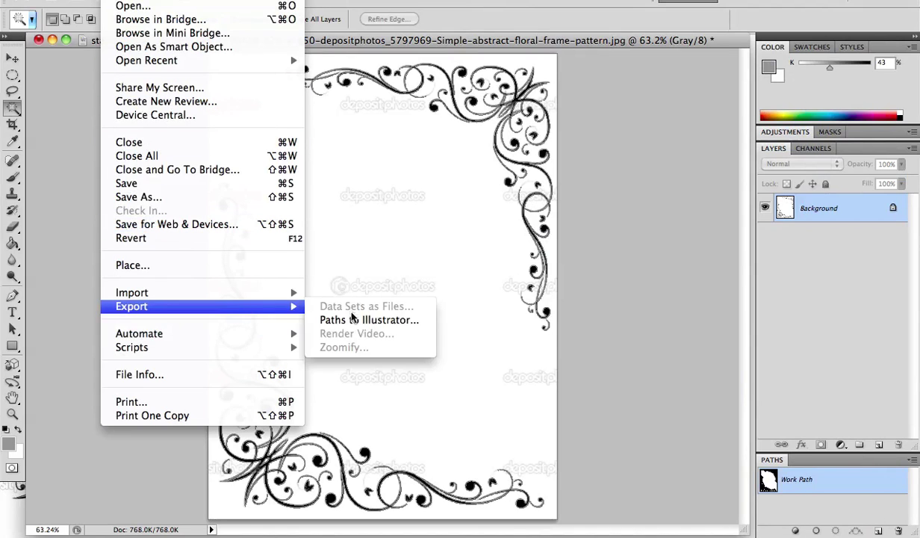
pyautogui.click(407, 321)
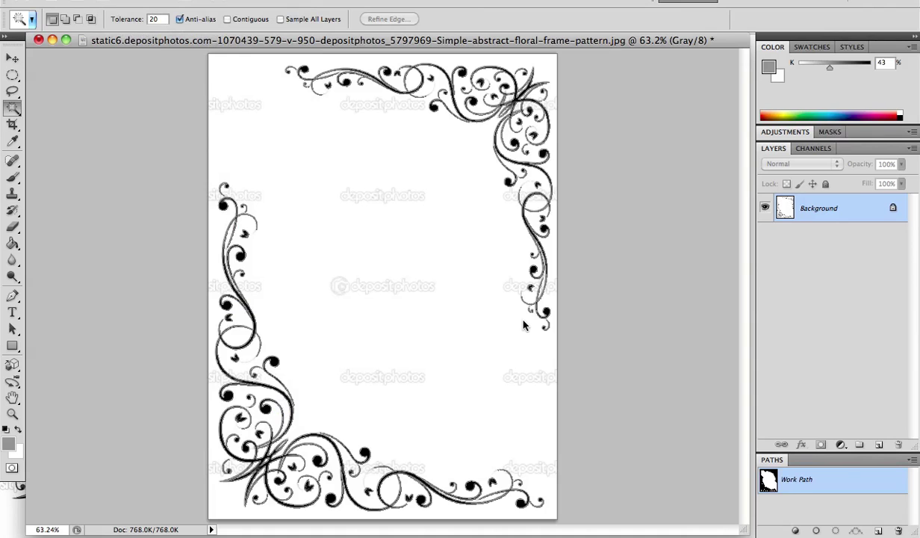
pyautogui.click(552, 180)
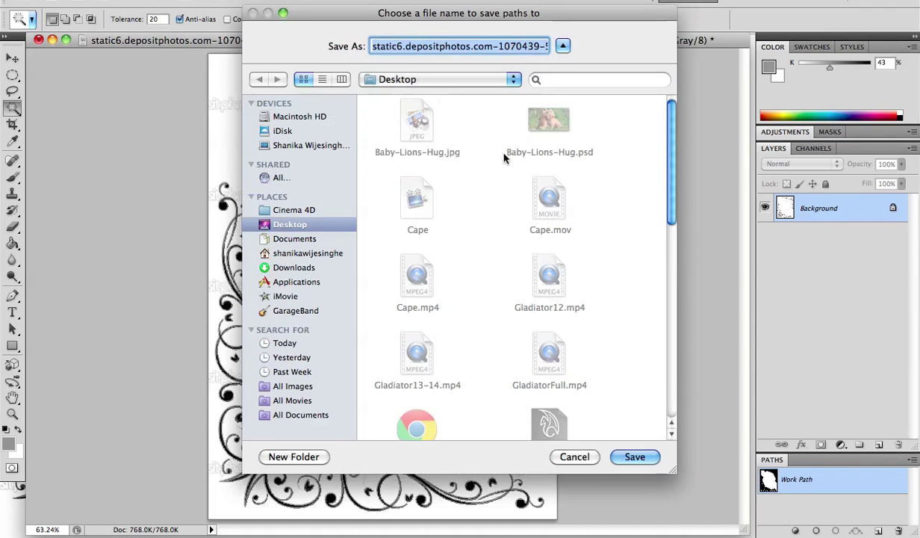
pyautogui.click(586, 460)
# Switch to Cinema 4D and create a new empty scene.
pyautogui.press('F3')
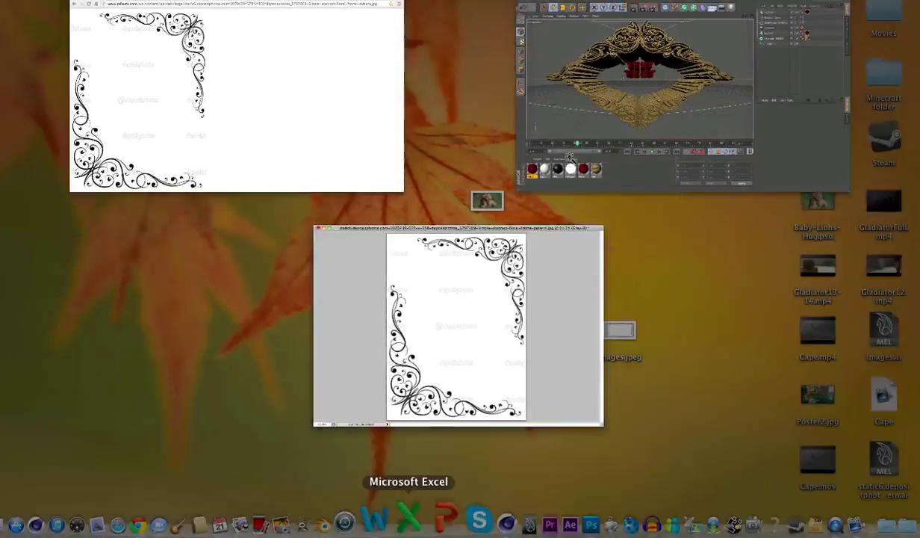
pyautogui.click(505, 521)
pyautogui.click(10, 6)
pyautogui.click(30, 32)
# Import the Images.ai file from the desktop into the scene at a scale of 10 centimeters with connected splines.
pyautogui.press('F11')
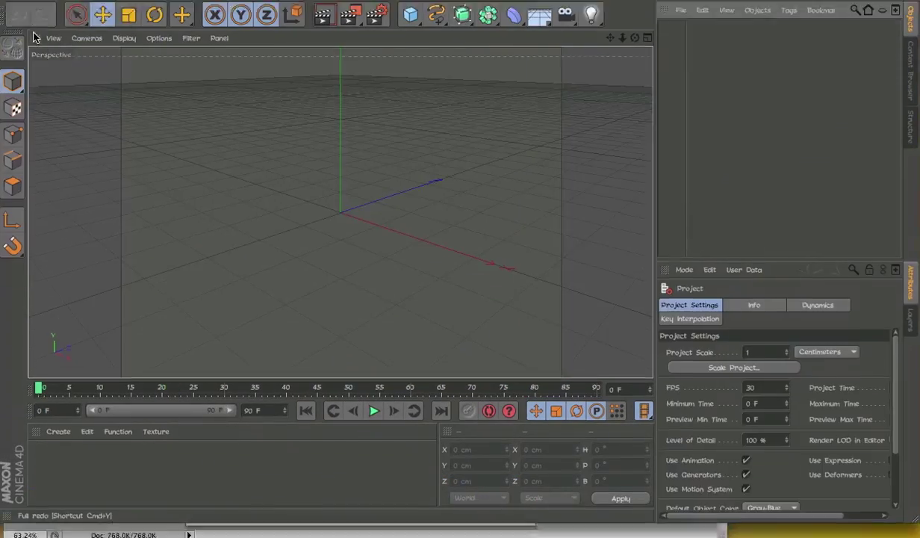
pyautogui.moveTo(889, 340); pyautogui.dragTo(590, 232)
pyautogui.press('F11')
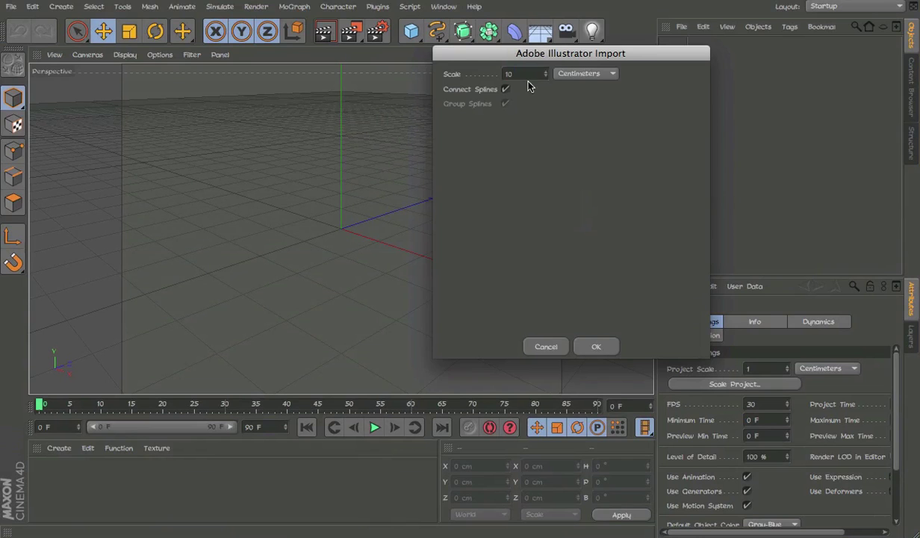
pyautogui.click(595, 348)
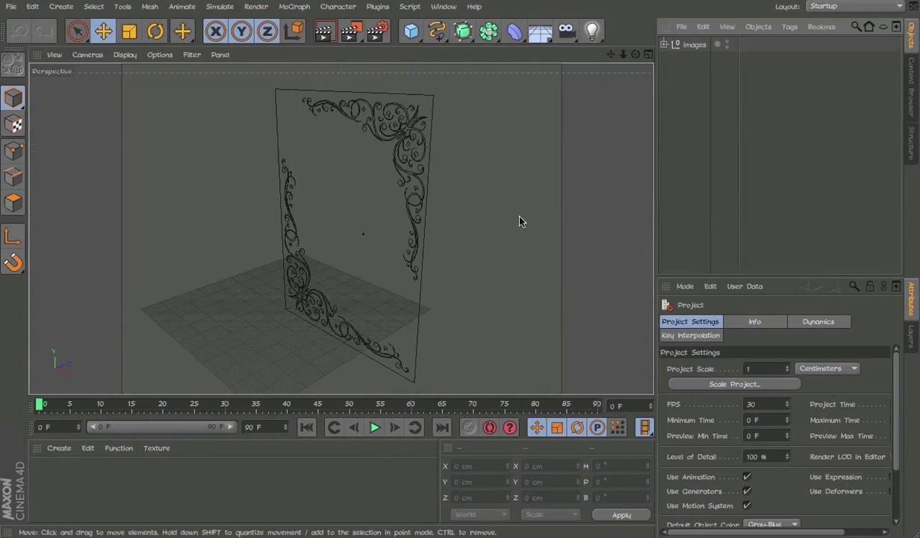
# Delete the four corner points of the rectangular outline surrounding the ornaments in the imported frame spline.
pyautogui.keyDown('alt'); pyautogui.moveTo(406, 212); pyautogui.dragTo(450, 217, button='right'); pyautogui.keyUp('alt')
pyautogui.click(406, 213)
pyautogui.keyDown('alt'); pyautogui.moveTo(461, 74); pyautogui.dragTo(523, 75); pyautogui.keyUp('alt')
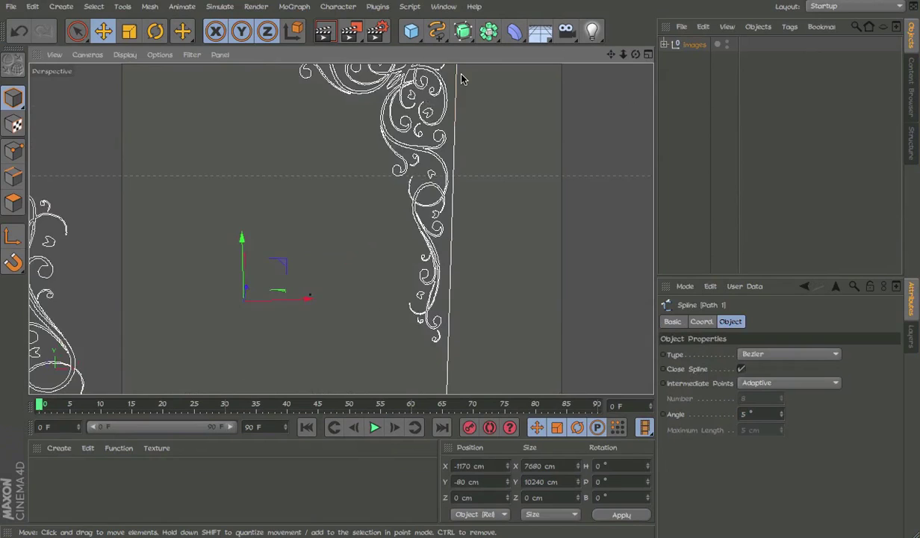
pyautogui.scroll(-6, 461, 78)
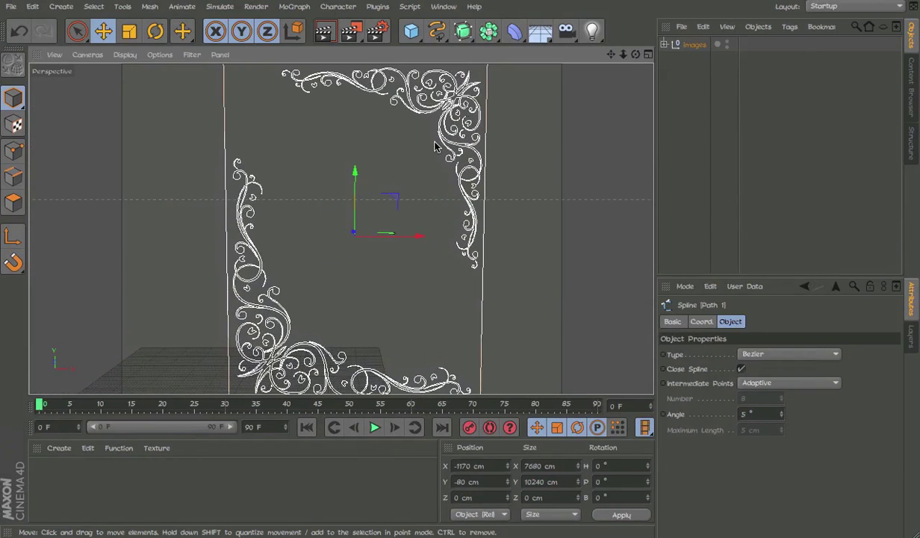
pyautogui.click(14, 151)
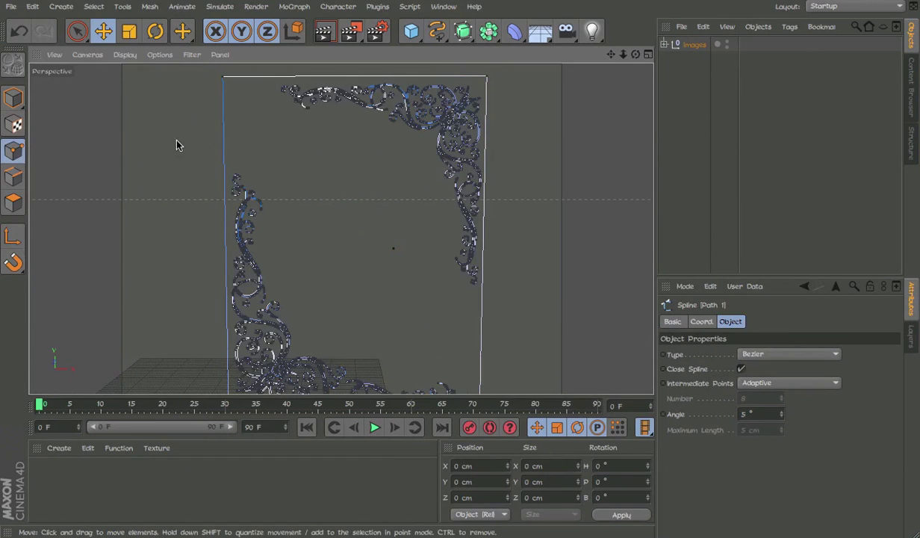
pyautogui.press('9')
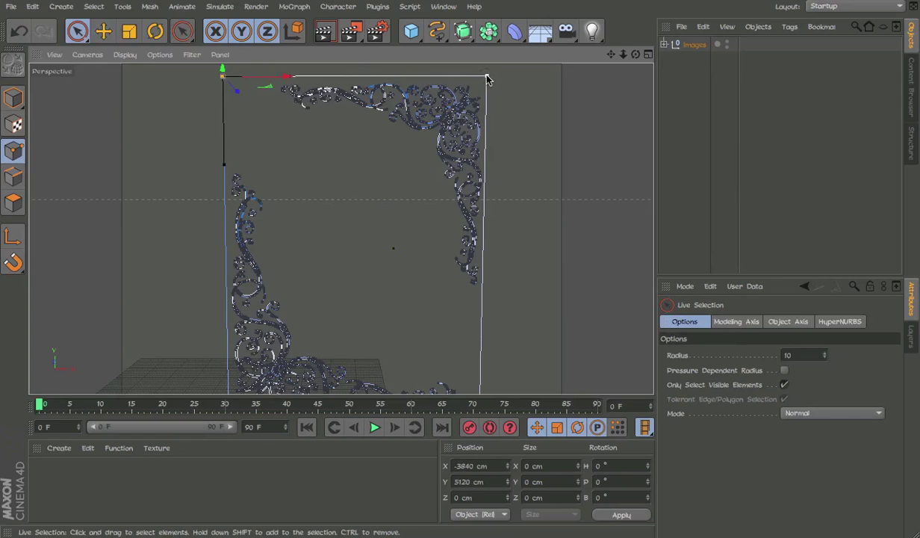
pyautogui.keyDown('shift'); pyautogui.click(487, 76); pyautogui.keyUp('shift')
pyautogui.keyDown('alt'); pyautogui.moveTo(487, 209); pyautogui.dragTo(486, 50, button='middle'); pyautogui.keyUp('alt')
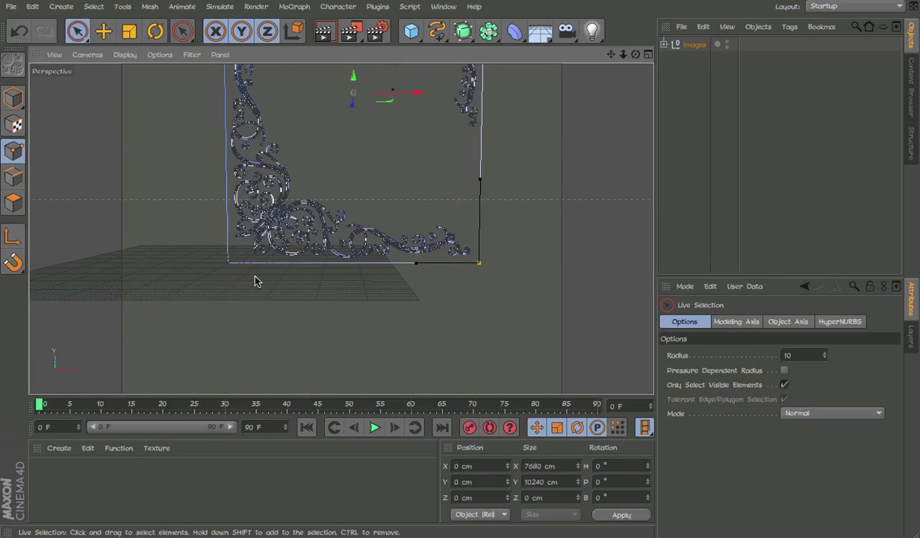
pyautogui.click(228, 265)
pyautogui.keyDown('alt'); pyautogui.moveTo(225, 266); pyautogui.dragTo(152, 135); pyautogui.keyUp('alt')
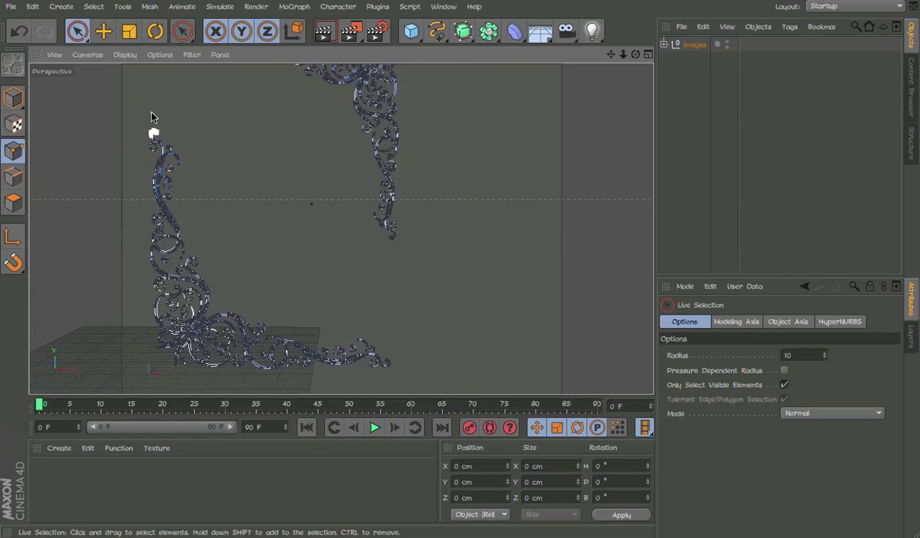
# Select all points of the upper-right corner ornament with Rectangle Selection, including points that are not visible.
pyautogui.moveTo(85, 47); pyautogui.dragTo(119, 76)
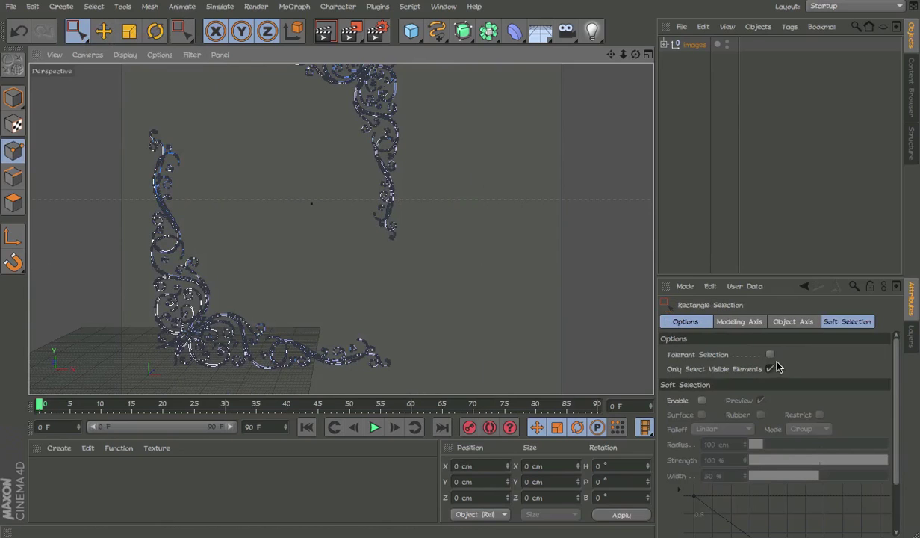
pyautogui.keyDown('alt'); pyautogui.moveTo(585, 298); pyautogui.dragTo(532, 349); pyautogui.keyUp('alt')
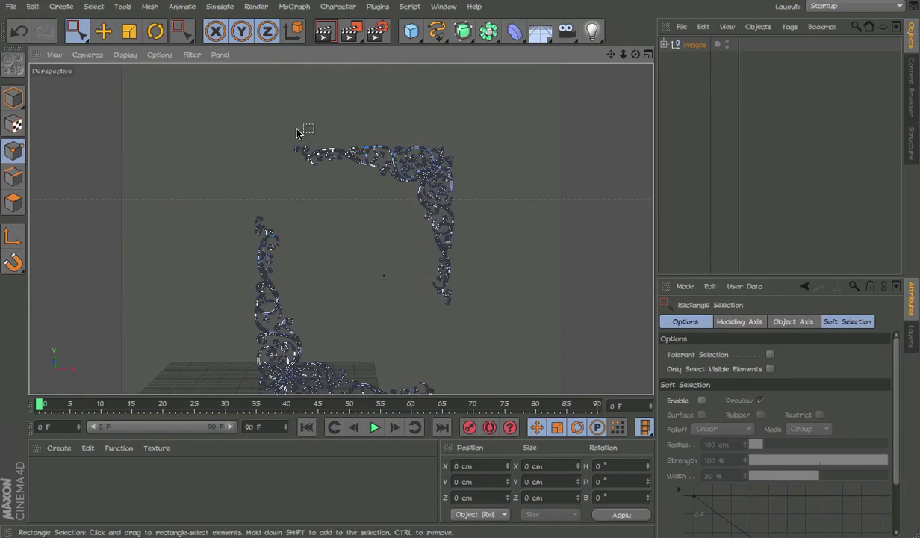
pyautogui.moveTo(297, 133); pyautogui.dragTo(494, 235)
pyautogui.moveTo(258, 120); pyautogui.dragTo(481, 206)
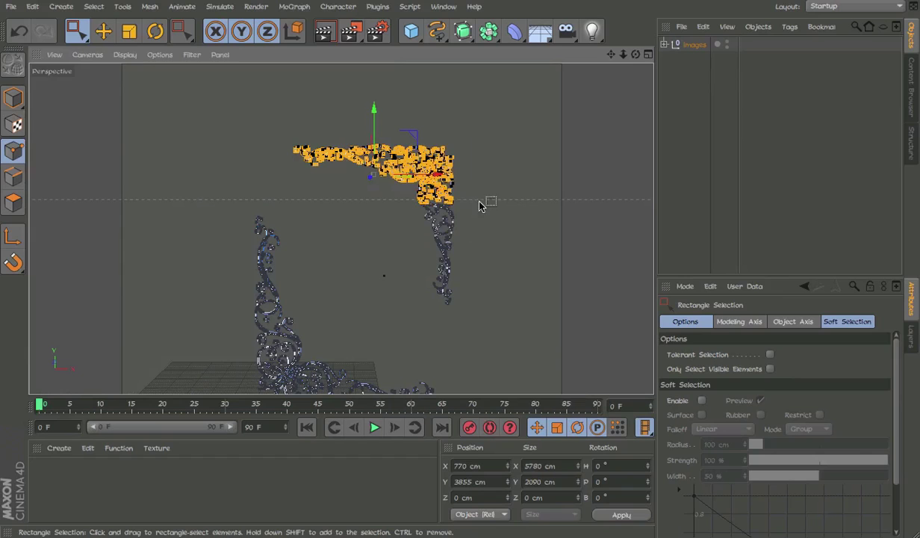
pyautogui.keyDown('shift'); pyautogui.moveTo(364, 180); pyautogui.dragTo(583, 356); pyautogui.keyUp('shift')
# Lock the Z axis and move the selected ornament points towards the lower-left ornament, to about X 37 cm, Y -898 cm.
pyautogui.keyDown('alt'); pyautogui.moveTo(518, 287); pyautogui.dragTo(512, 153); pyautogui.keyUp('alt')
pyautogui.press('e')
pyautogui.press('e')
pyautogui.keyDown('alt'); pyautogui.moveTo(434, 106); pyautogui.dragTo(423, 106); pyautogui.keyUp('alt')
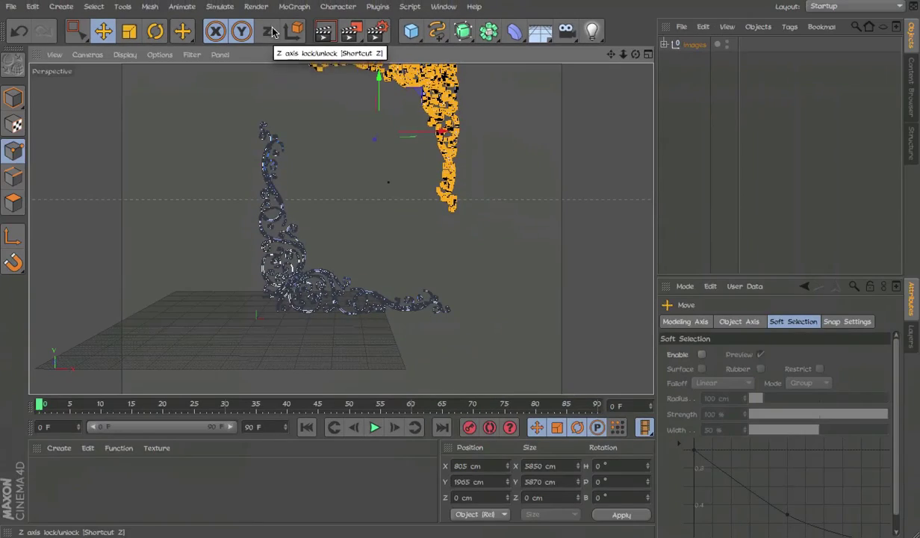
pyautogui.scroll(3, 384, 230)
pyautogui.keyDown('alt'); pyautogui.moveTo(391, 245); pyautogui.dragTo(387, 352); pyautogui.keyUp('alt')
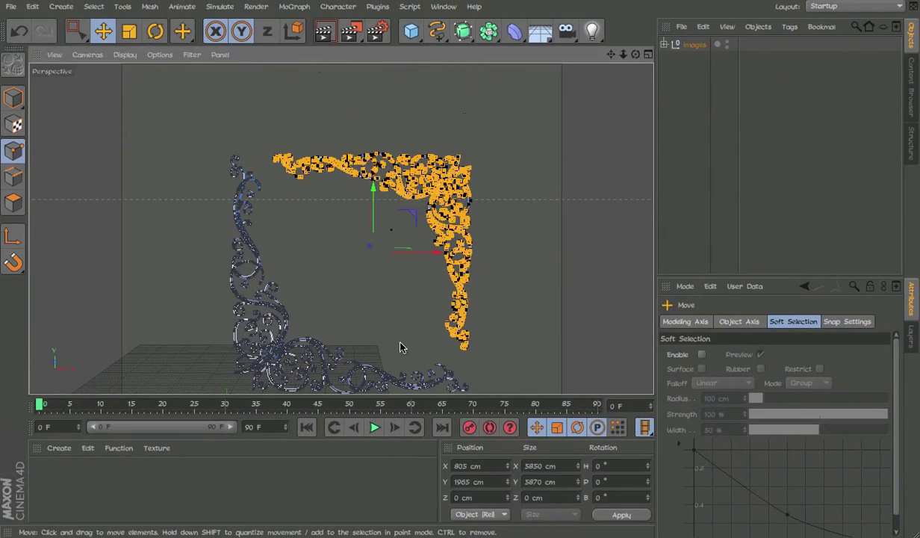
pyautogui.moveTo(437, 291); pyautogui.dragTo(406, 297)
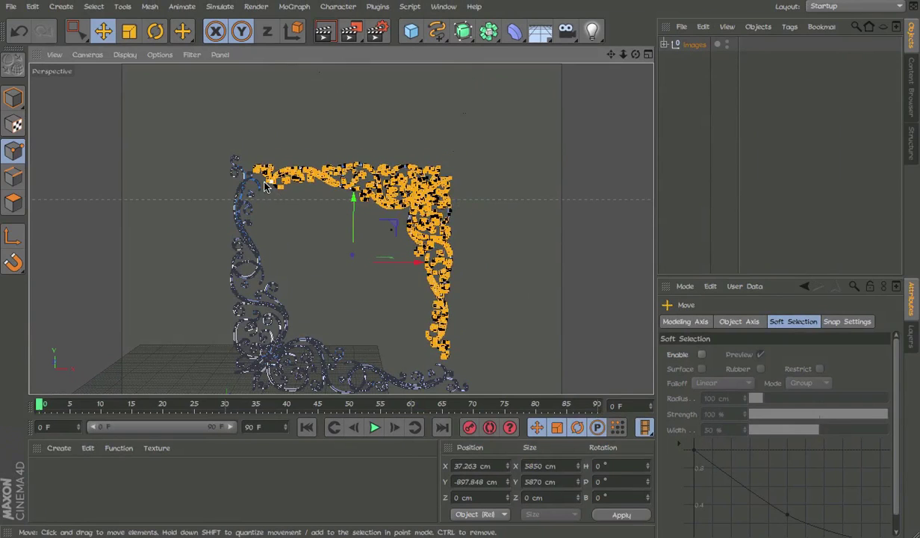
# Fine-tune the selected ornament's position to about X 100 cm, Y -1198 cm so its ends meet the other ornament.
pyautogui.keyDown('alt'); pyautogui.moveTo(266, 186); pyautogui.dragTo(535, 149, button='right'); pyautogui.keyUp('alt')
pyautogui.keyDown('alt'); pyautogui.moveTo(490, 148); pyautogui.dragTo(570, 159, button='middle'); pyautogui.keyUp('alt')
pyautogui.moveTo(544, 155); pyautogui.dragTo(572, 224)
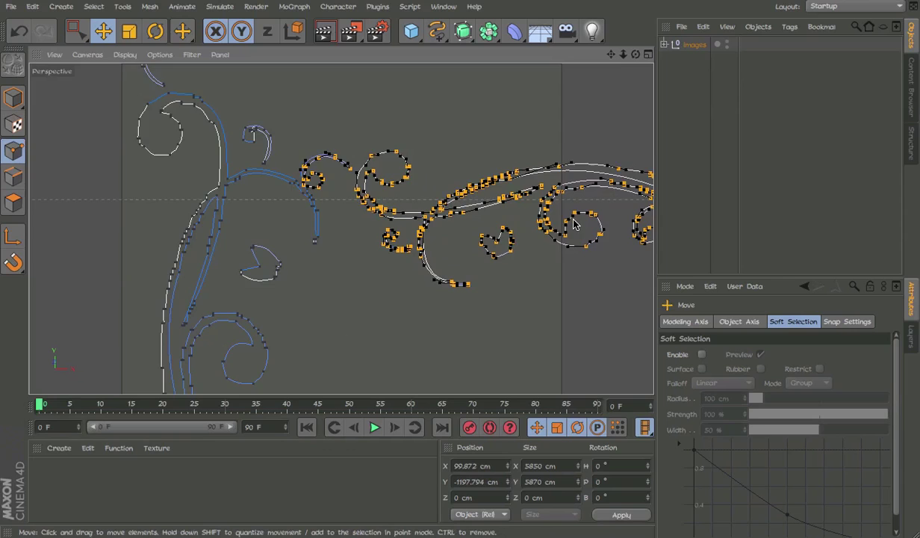
pyautogui.keyDown('alt'); pyautogui.moveTo(572, 223); pyautogui.dragTo(149, 8, button='middle'); pyautogui.keyUp('alt')
pyautogui.keyDown('alt'); pyautogui.moveTo(573, 222); pyautogui.dragTo(273, 229, button='right'); pyautogui.keyUp('alt')
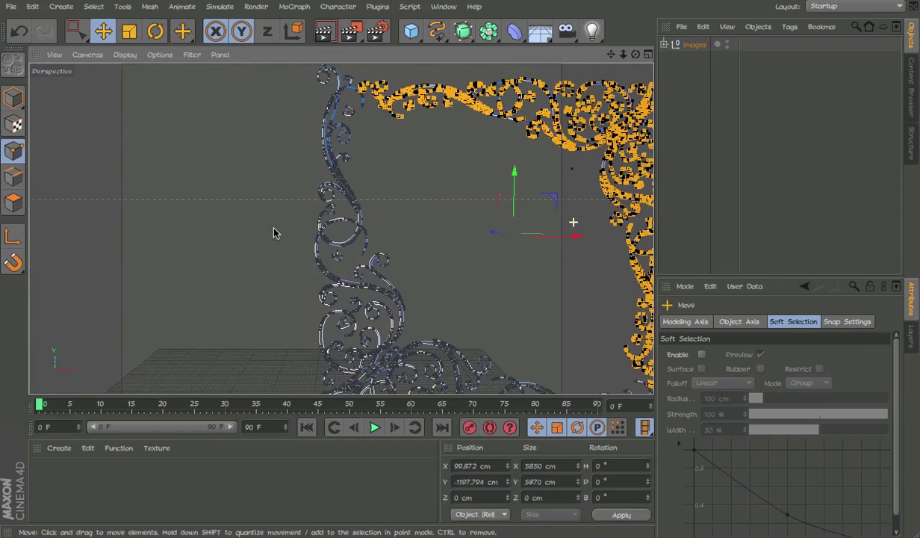
pyautogui.keyDown('alt'); pyautogui.moveTo(410, 148); pyautogui.dragTo(350, 95, button='middle'); pyautogui.keyUp('alt')
pyautogui.keyDown('alt'); pyautogui.moveTo(609, 319); pyautogui.dragTo(528, 320, button='middle'); pyautogui.keyUp('alt')
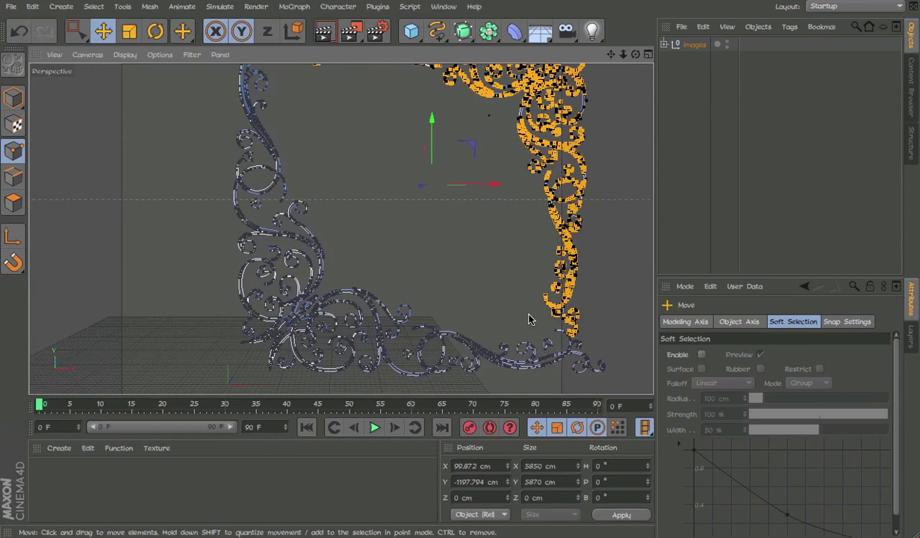
# Switch to object editing and set the frame spline's X and Y position to 0 cm.
pyautogui.click(11, 102)
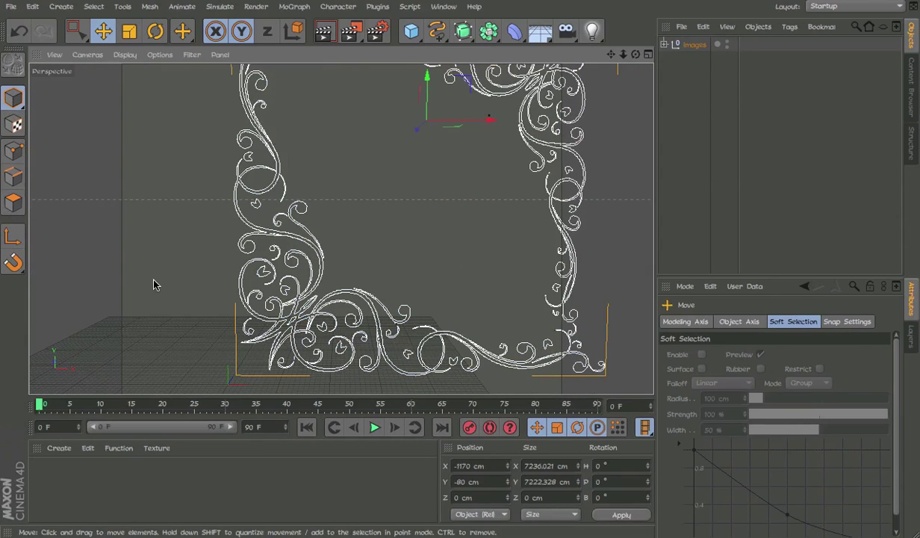
pyautogui.click(479, 467)
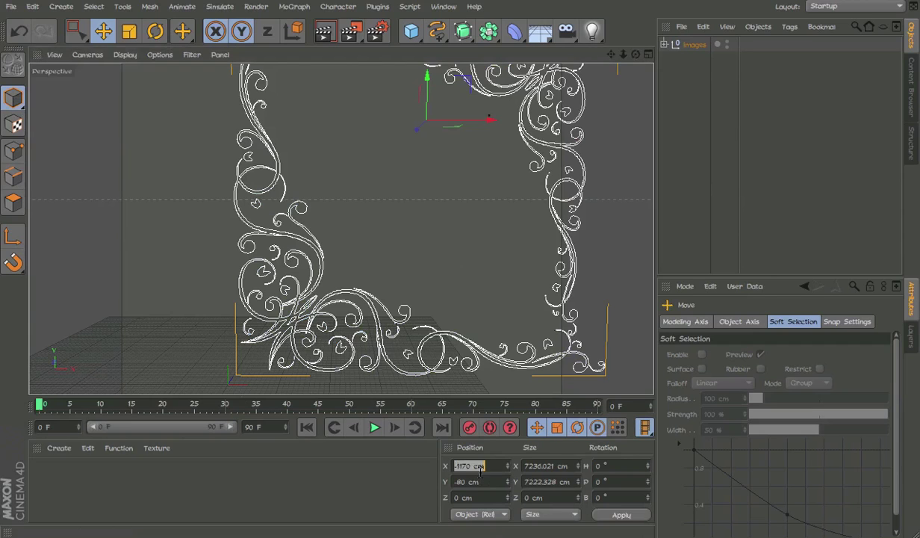
pyautogui.write('0')
pyautogui.press('Return')
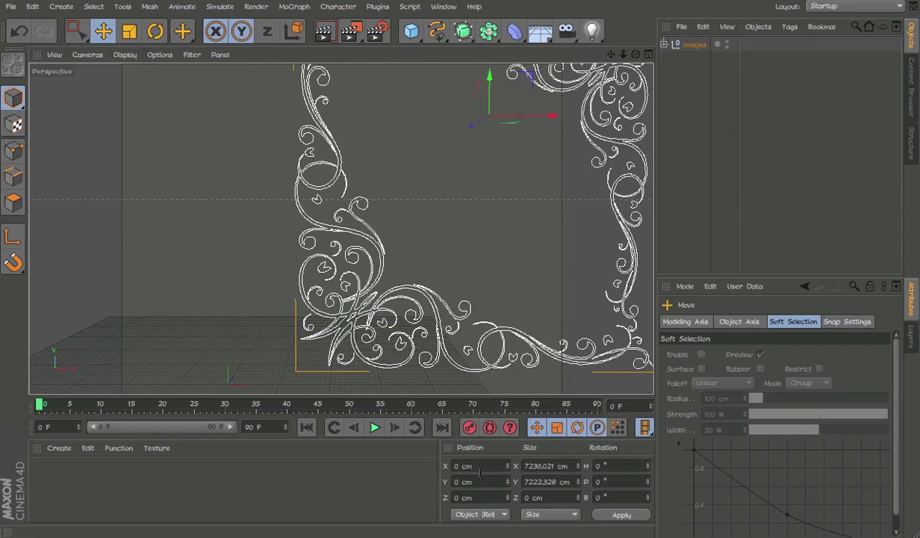
# Delete the stray splines Path 9, 45, 46, 53, 111, 116 and 134 from the Images group, keeping Path 1.
pyautogui.keyDown('alt'); pyautogui.moveTo(411, 281); pyautogui.dragTo(438, 247, button='middle'); pyautogui.keyUp('alt')
pyautogui.click(663, 44)
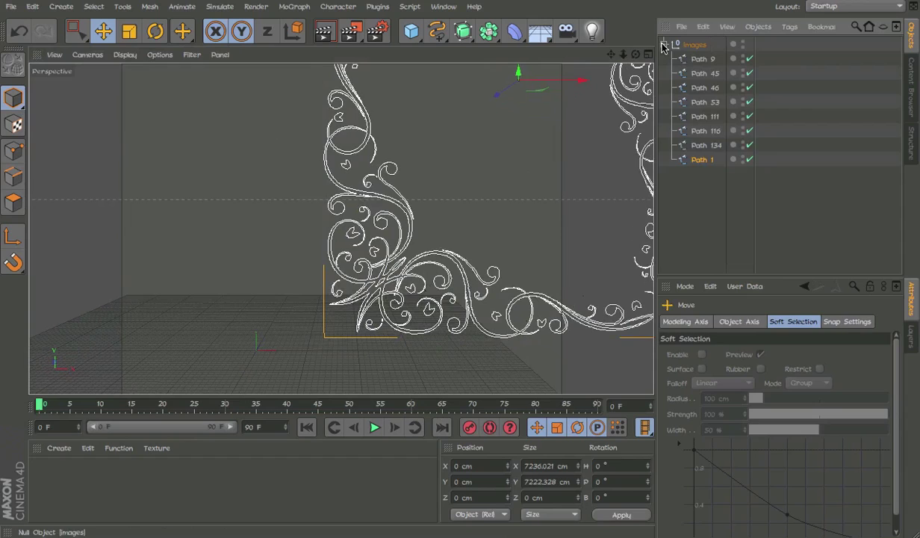
pyautogui.click(701, 102)
pyautogui.keyDown('alt'); pyautogui.moveTo(559, 146); pyautogui.dragTo(401, 240, button='middle'); pyautogui.keyUp('alt')
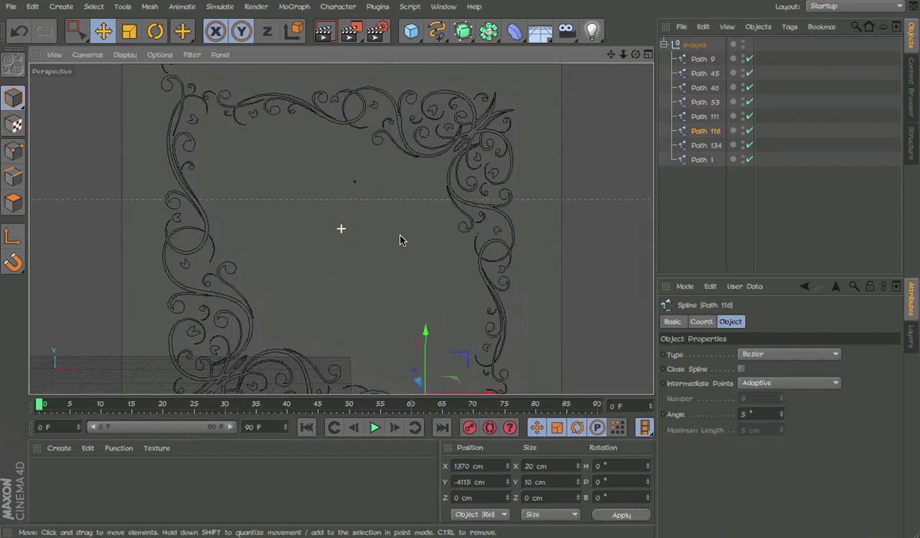
pyautogui.keyDown('alt'); pyautogui.moveTo(570, 213); pyautogui.dragTo(561, 157, button='middle'); pyautogui.keyUp('alt')
pyautogui.click(700, 147)
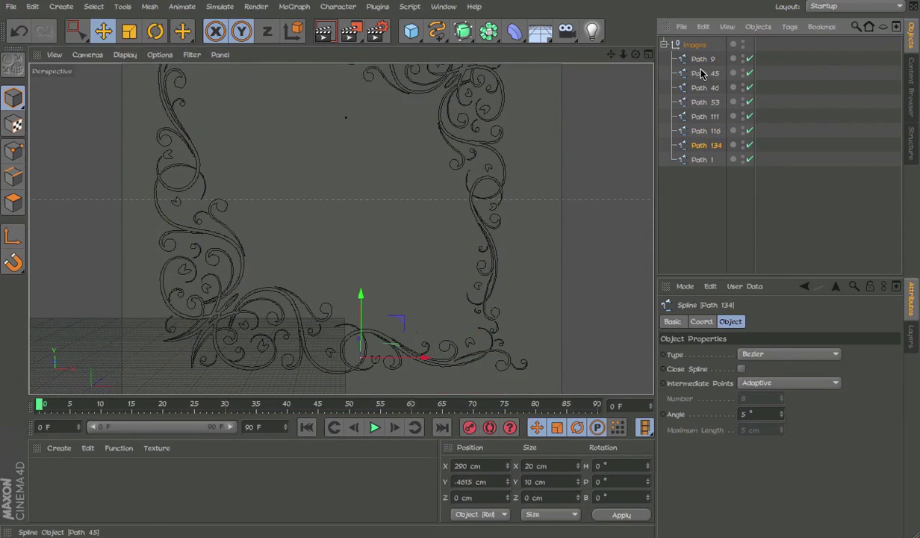
pyautogui.press('Delete')
pyautogui.scroll(-4, 478, 166)
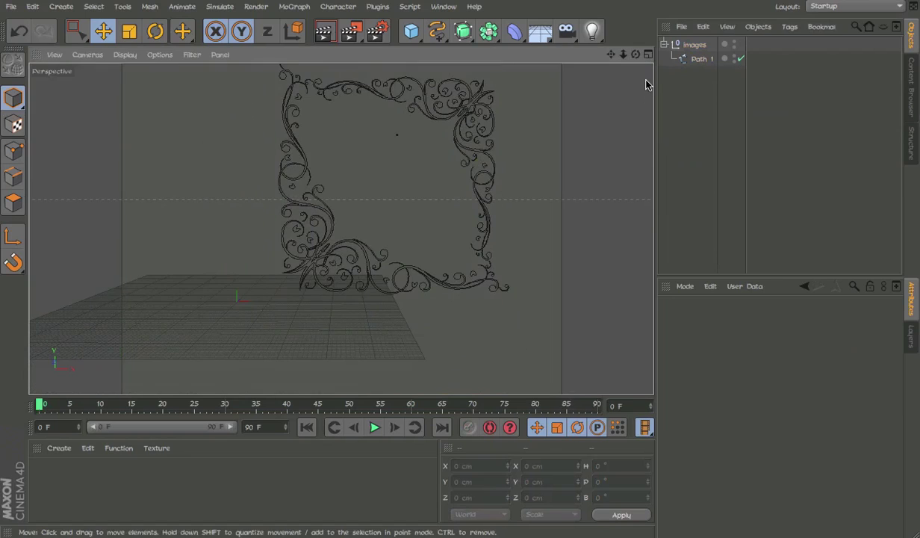
# Take Path 1 out of the Images group and set its X and Y position to 0 cm.
pyautogui.click(698, 56)
pyautogui.moveTo(699, 42); pyautogui.dragTo(693, 40)
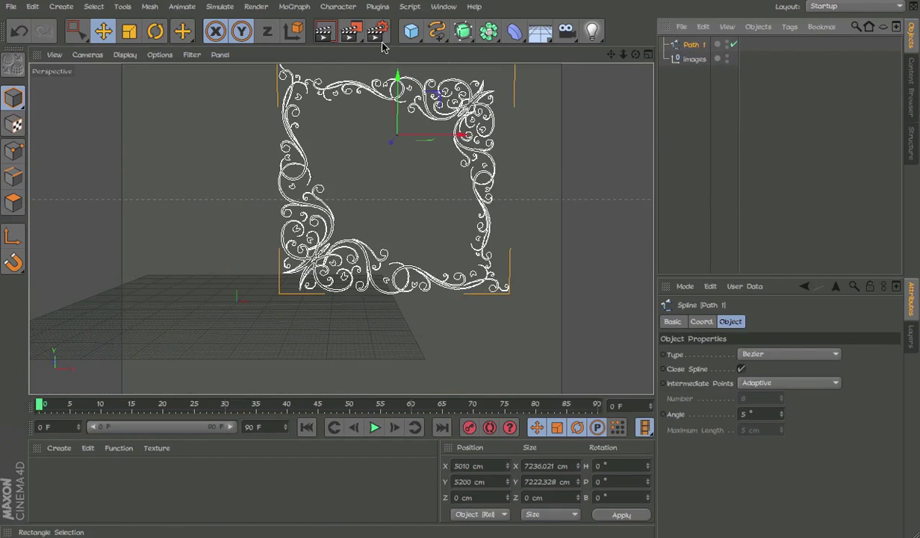
pyautogui.click(687, 118)
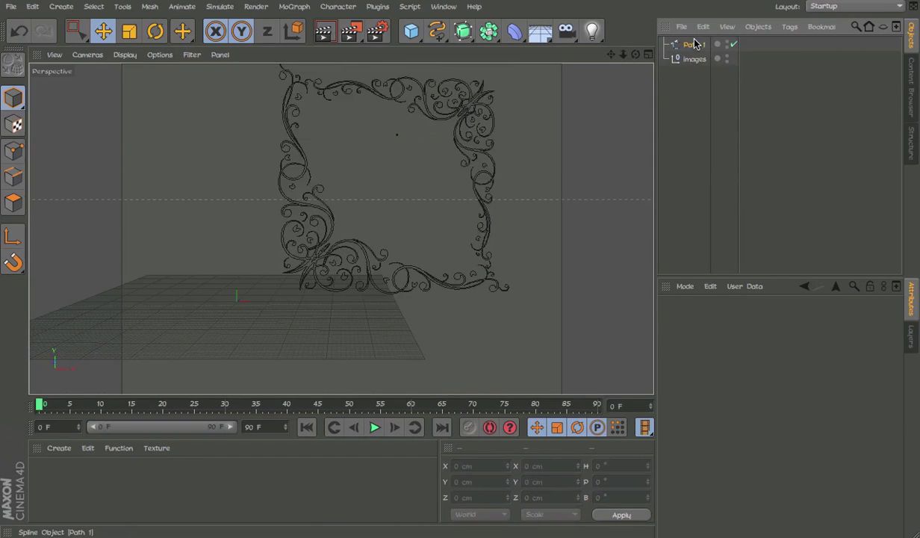
pyautogui.click(695, 43)
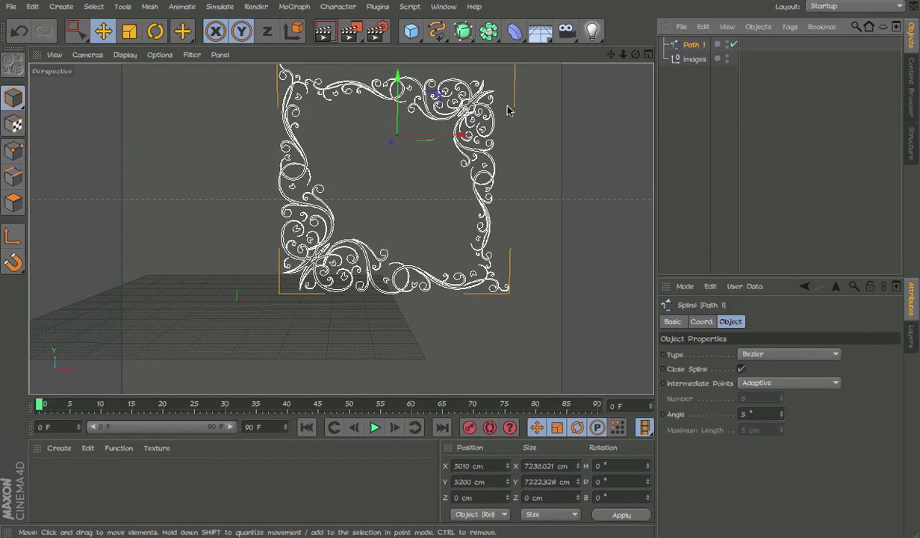
pyautogui.click(484, 466)
pyautogui.press('Return')
# Centre all points of Path 1 on its axis by setting their X and Y position to 0 cm.
pyautogui.keyDown('alt'); pyautogui.moveTo(175, 298); pyautogui.dragTo(304, 267, button='middle'); pyautogui.keyUp('alt')
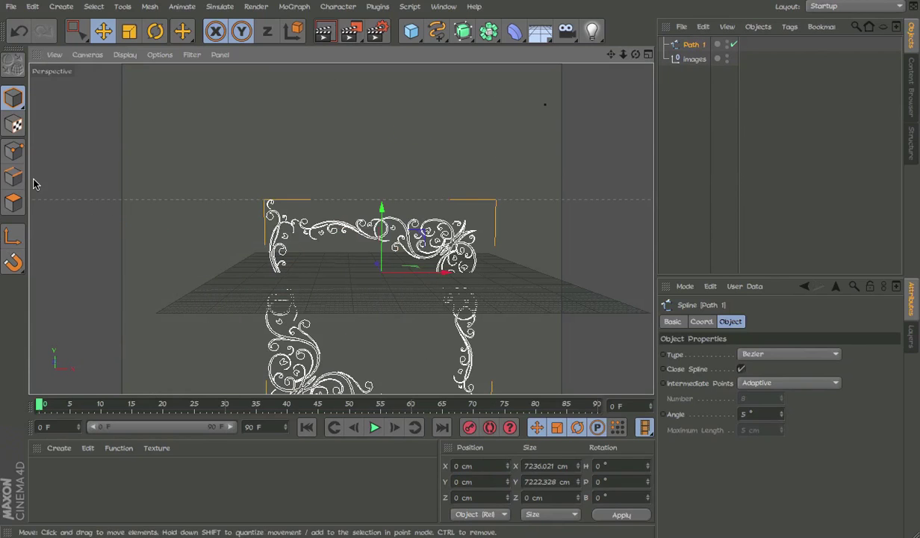
pyautogui.click(33, 184)
pyautogui.click(13, 151)
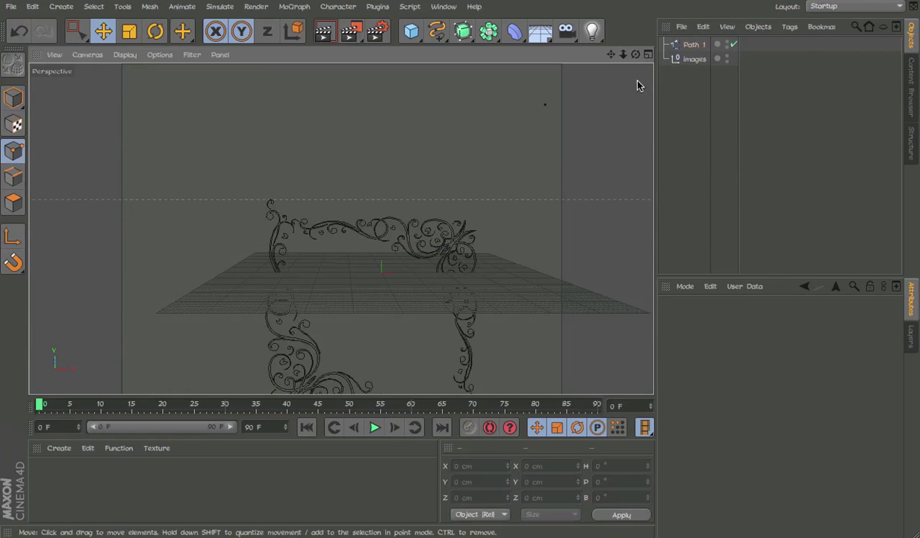
pyautogui.click(701, 43)
pyautogui.hotkey('ctrl', 'a')
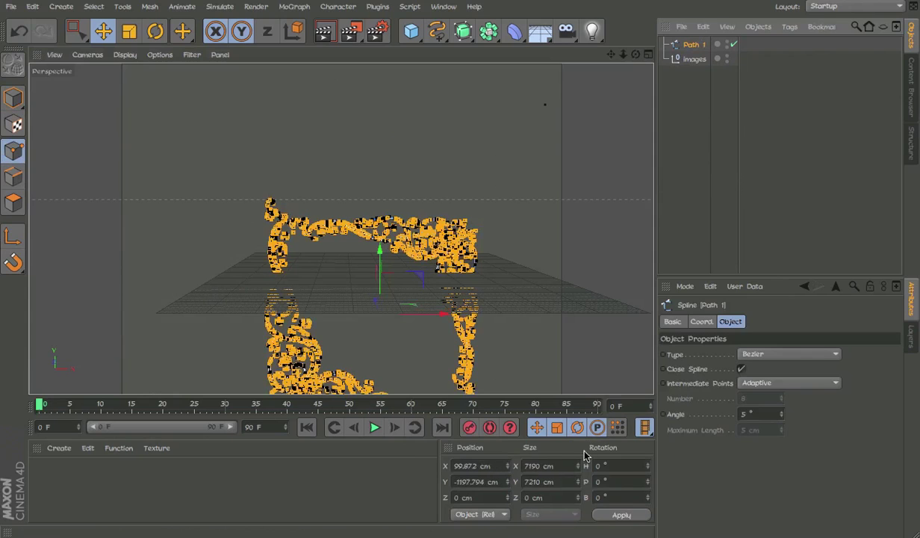
pyautogui.click(470, 466)
pyautogui.write('0')
pyautogui.press('Return')
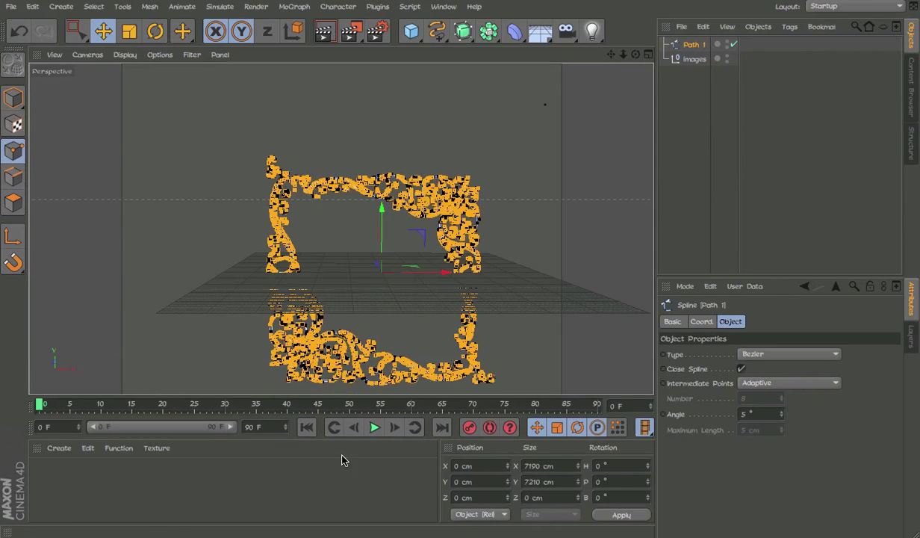
pyautogui.click(12, 101)
# Rotate Path 1 to a bank of 135° so the frame stands on one corner as a diamond.
pyautogui.scroll(3, 388, 239)
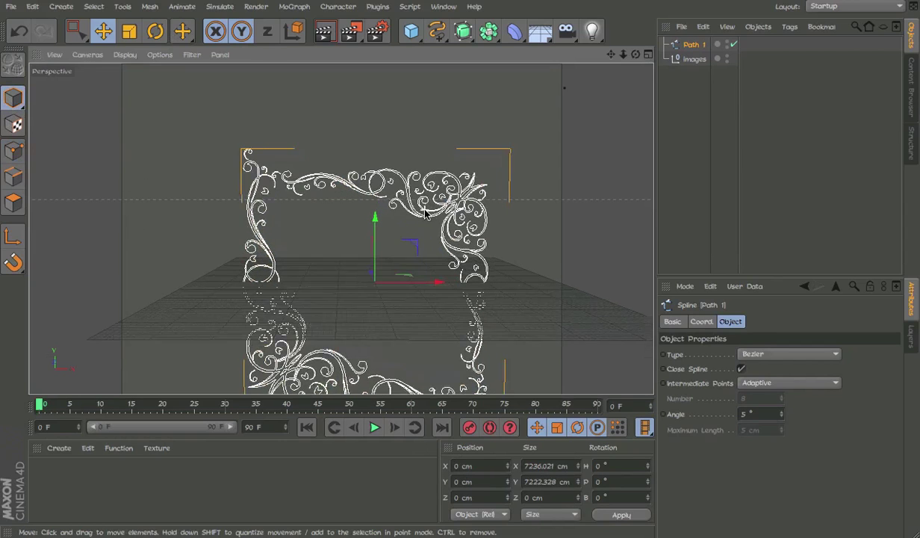
pyautogui.press('r')
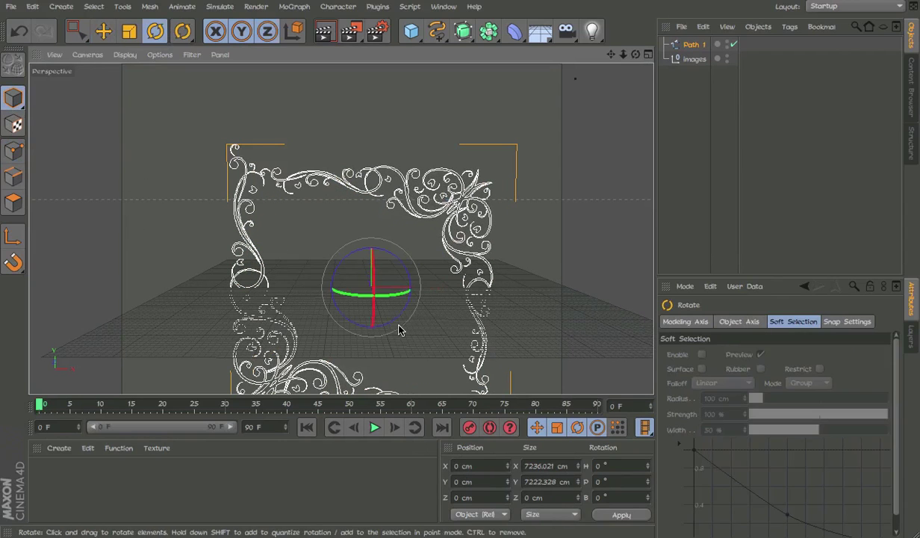
pyautogui.click(414, 275)
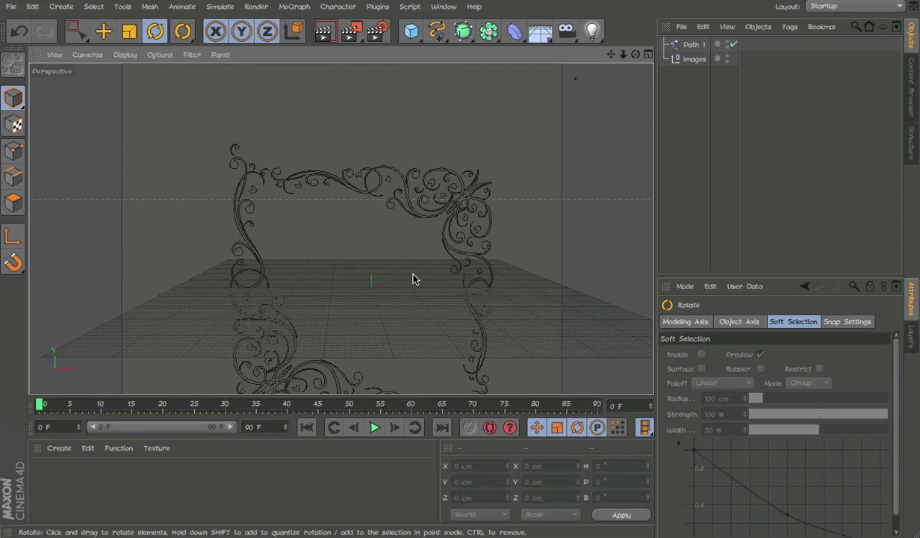
pyautogui.hotkey('ctrl', 'z')
pyautogui.moveTo(409, 260); pyautogui.dragTo(358, 357)
# Scale Path 1 down to about 3321 by 3315 cm and raise it above the floor grid to about Y 1890 cm.
pyautogui.press('e')
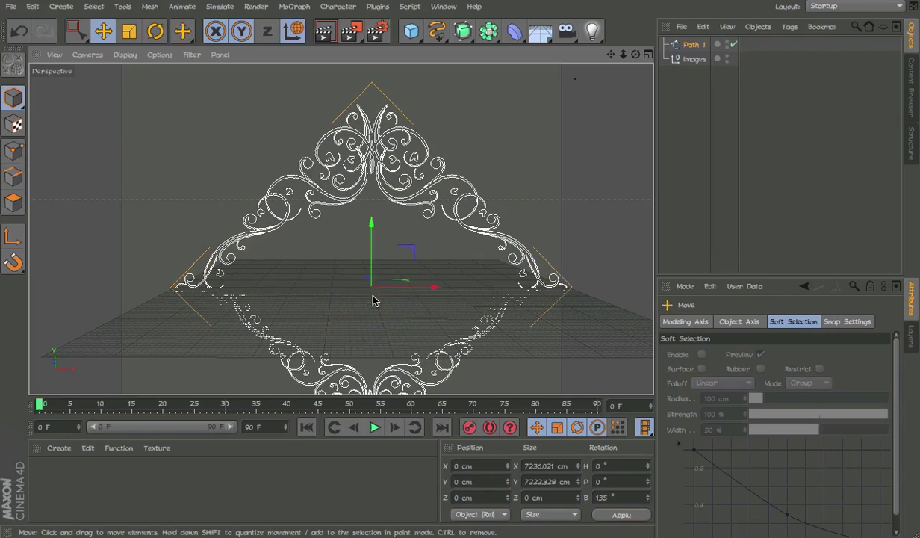
pyautogui.moveTo(372, 255); pyautogui.dragTo(62, 195)
pyautogui.press('t')
pyautogui.press('e')
pyautogui.press('w')
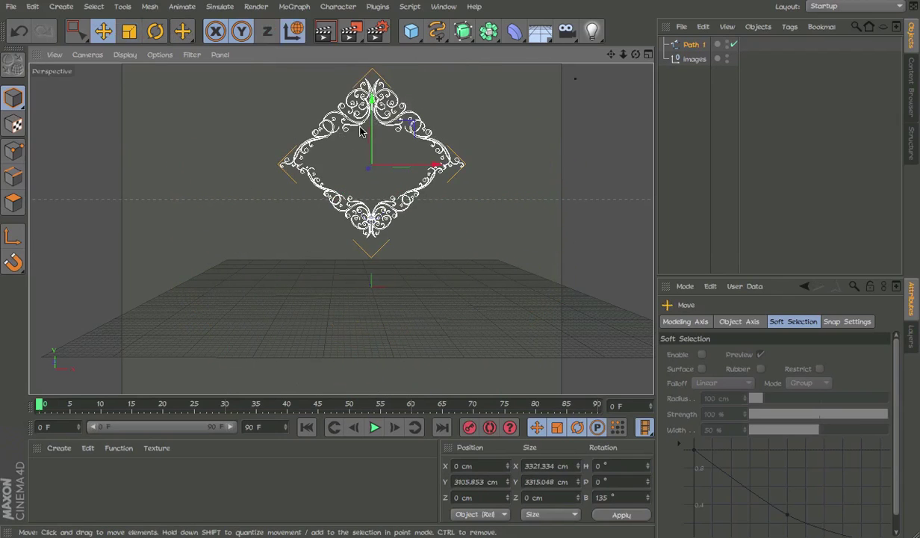
pyautogui.click(362, 132)
pyautogui.click(362, 132)
pyautogui.moveTo(363, 132); pyautogui.dragTo(363, 181)
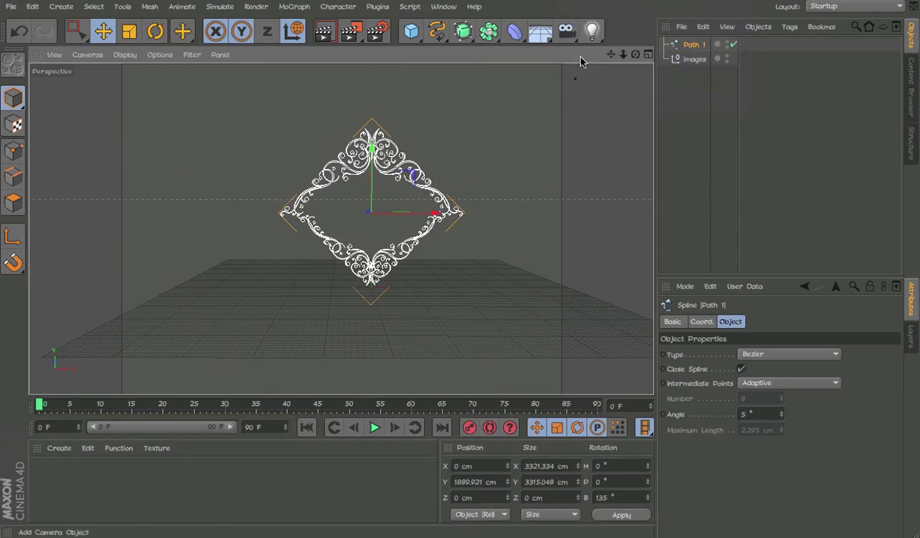
# Reset only the axis of Path 1 to a bank of 0° without rotating the frame's points.
pyautogui.click(702, 124)
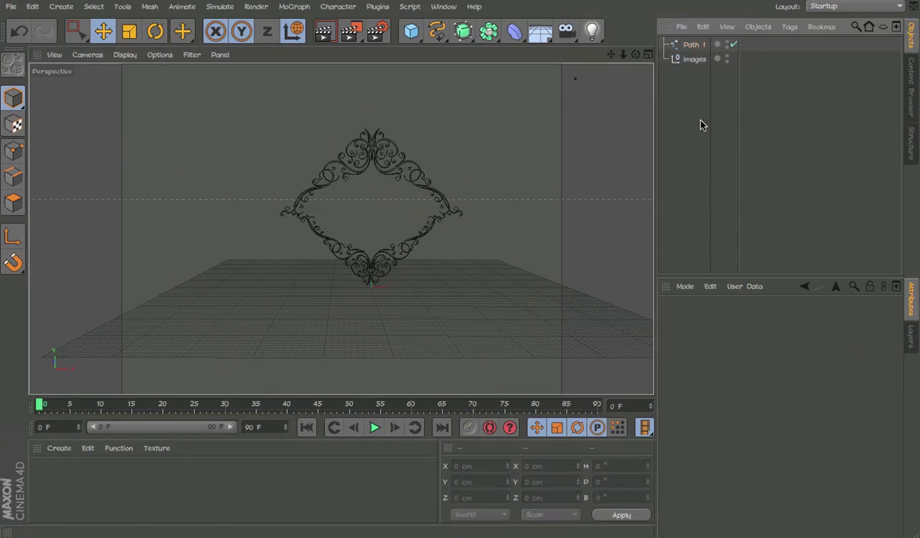
pyautogui.click(393, 170)
pyautogui.scroll(1, 392, 170)
pyautogui.keyDown('alt'); pyautogui.moveTo(422, 211); pyautogui.dragTo(418, 122, button='middle'); pyautogui.keyUp('alt')
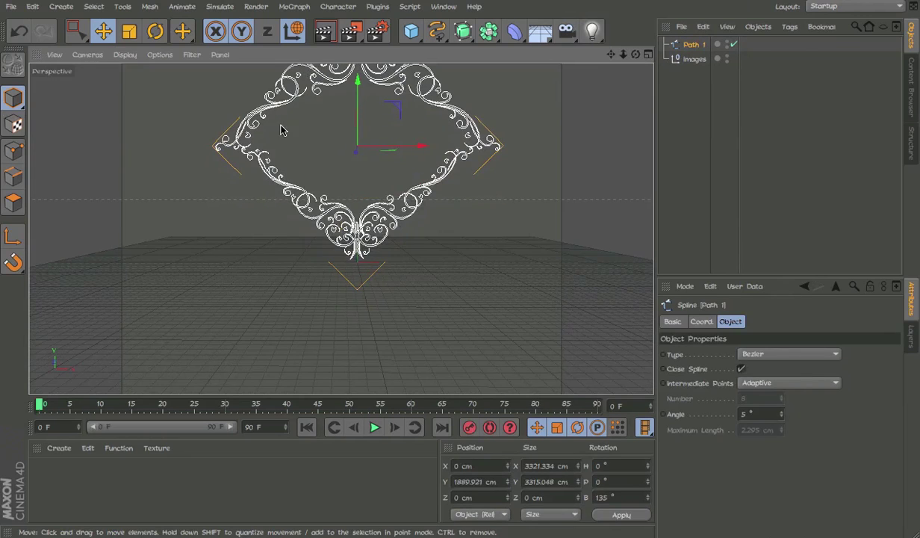
pyautogui.press('l')
pyautogui.click(605, 498)
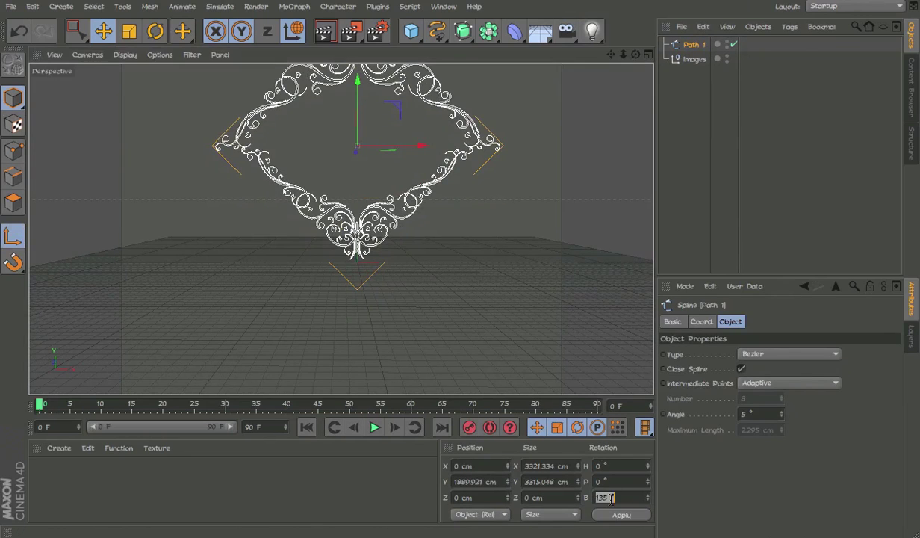
pyautogui.write('0')
pyautogui.press('Return')
pyautogui.press('l')
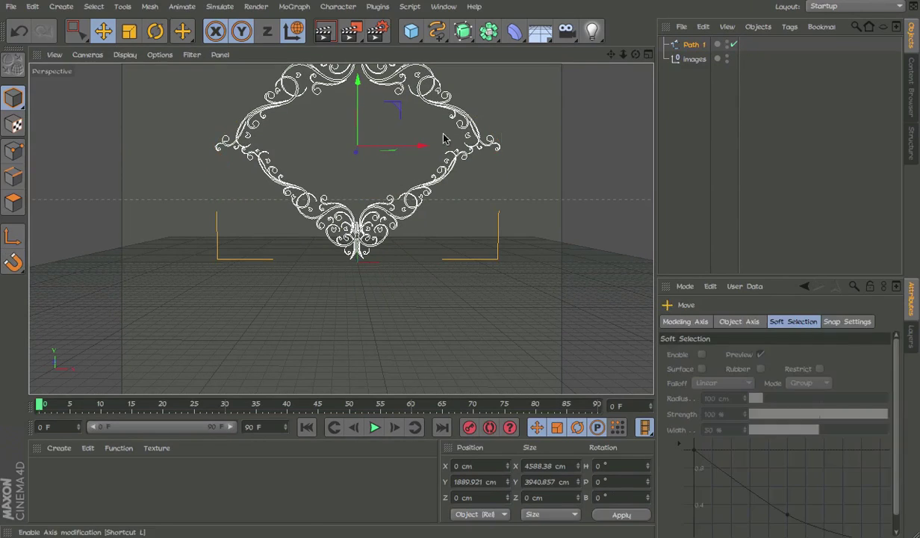
# Frame the ornament in the perspective view and render the view as a preview.
pyautogui.keyDown('alt'); pyautogui.moveTo(451, 166); pyautogui.dragTo(436, 75); pyautogui.keyUp('alt')
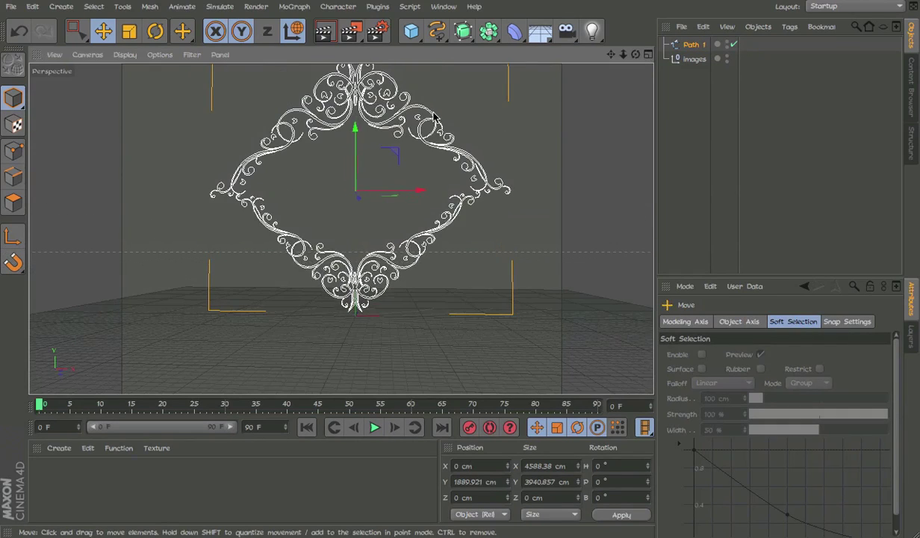
pyautogui.scroll(1, 435, 117)
pyautogui.keyDown('alt'); pyautogui.moveTo(415, 111); pyautogui.dragTo(425, 147, button='middle'); pyautogui.keyUp('alt')
pyautogui.click(323, 31)
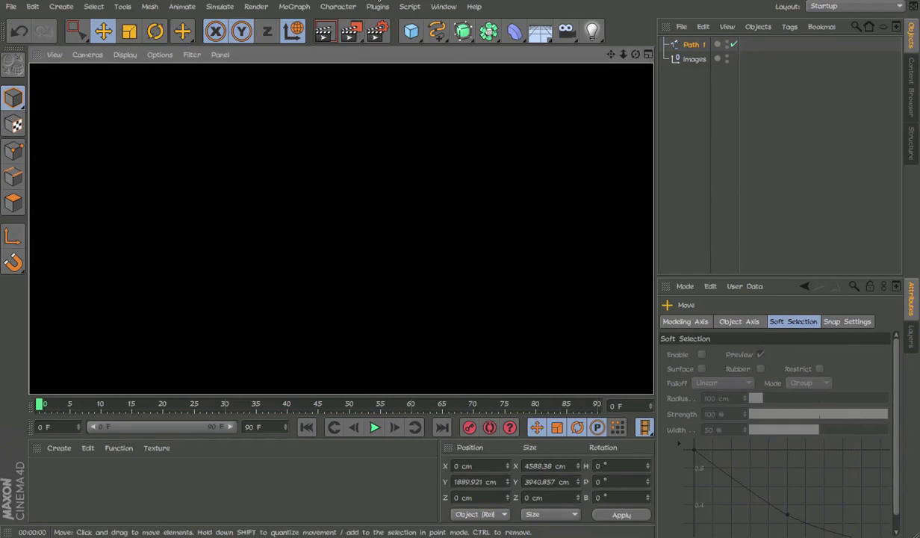
# Add an Extrude NURBS, make Path 1 its child and delete the leftover images object.
pyautogui.moveTo(494, 39); pyautogui.dragTo(595, 50)
pyautogui.moveTo(694, 59)
pyautogui.mouseDown()
pyautogui.moveTo(679, 60)
pyautogui.moveTo(681, 44)
pyautogui.mouseUp()
pyautogui.click(699, 73)
pyautogui.press('Delete')
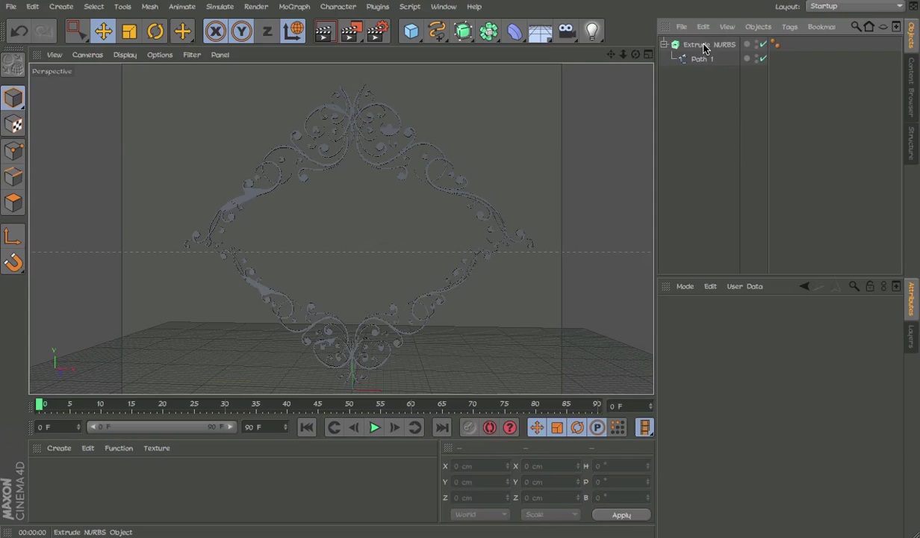
# Set the Extrude NURBS movement to 100 cm along Z to thicken the frame.
pyautogui.keyDown('alt'); pyautogui.moveTo(466, 112); pyautogui.dragTo(378, 136); pyautogui.keyUp('alt')
pyautogui.keyDown('alt'); pyautogui.moveTo(378, 134); pyautogui.dragTo(550, 145, button='right'); pyautogui.keyUp('alt')
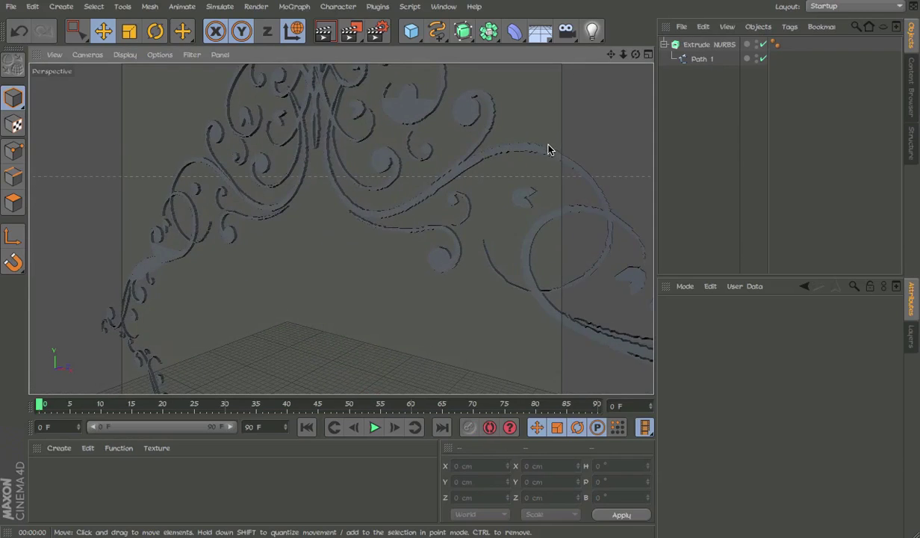
pyautogui.keyDown('alt'); pyautogui.moveTo(547, 149); pyautogui.dragTo(668, 87); pyautogui.keyUp('alt')
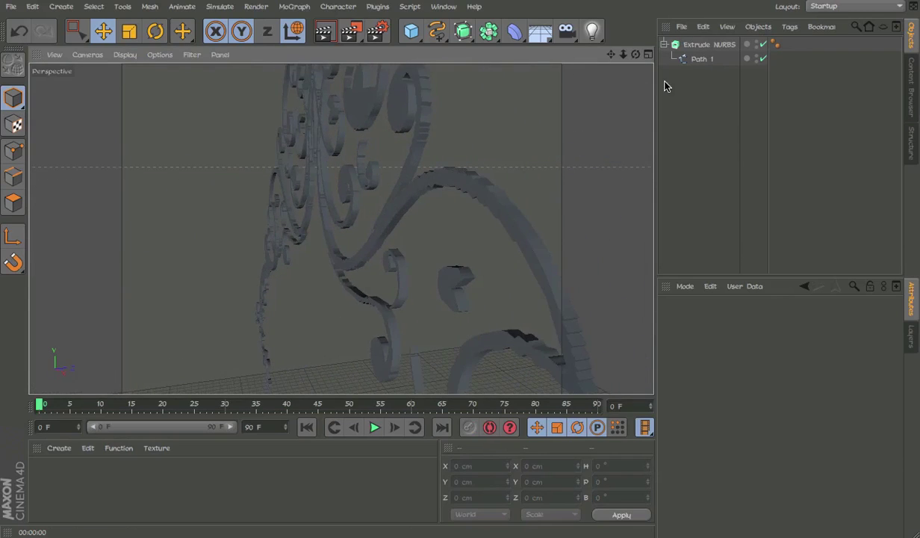
pyautogui.click(710, 45)
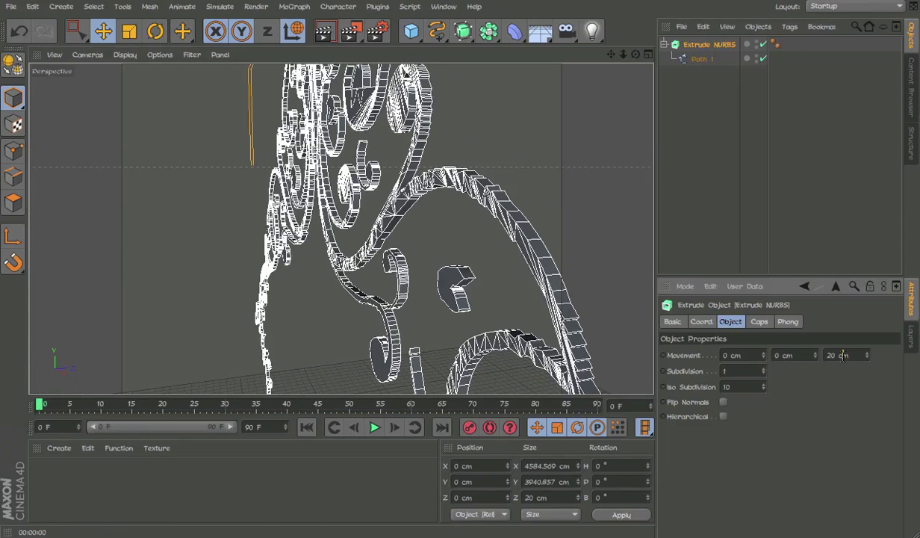
pyautogui.press('Return')
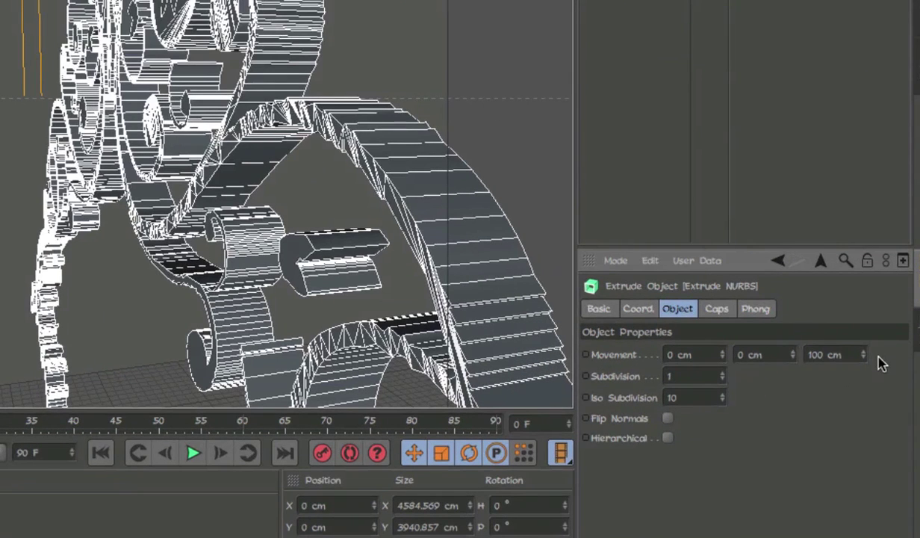
# Give the extrusion's start a Fillet Cap with a 7 cm radius and 5 steps.
pyautogui.click(759, 321)
pyautogui.click(710, 354)
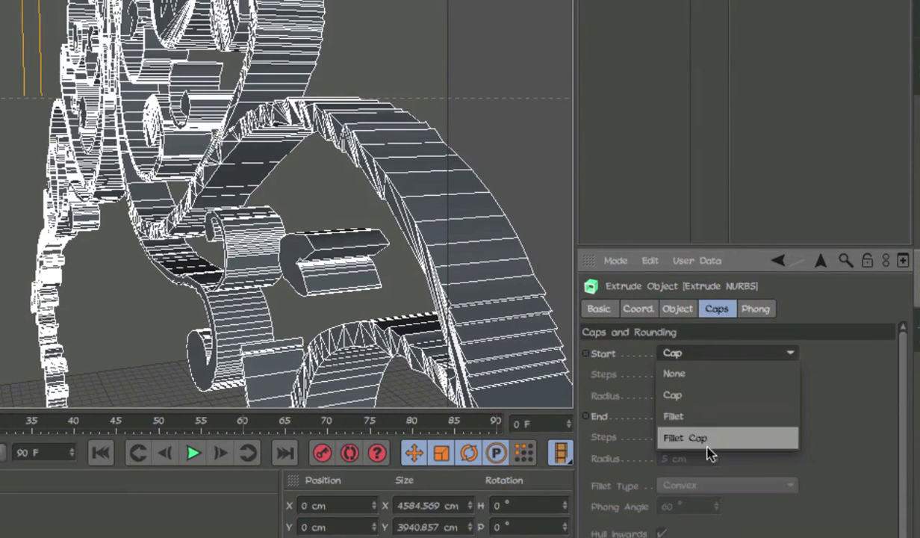
pyautogui.click(706, 440)
pyautogui.click(705, 396)
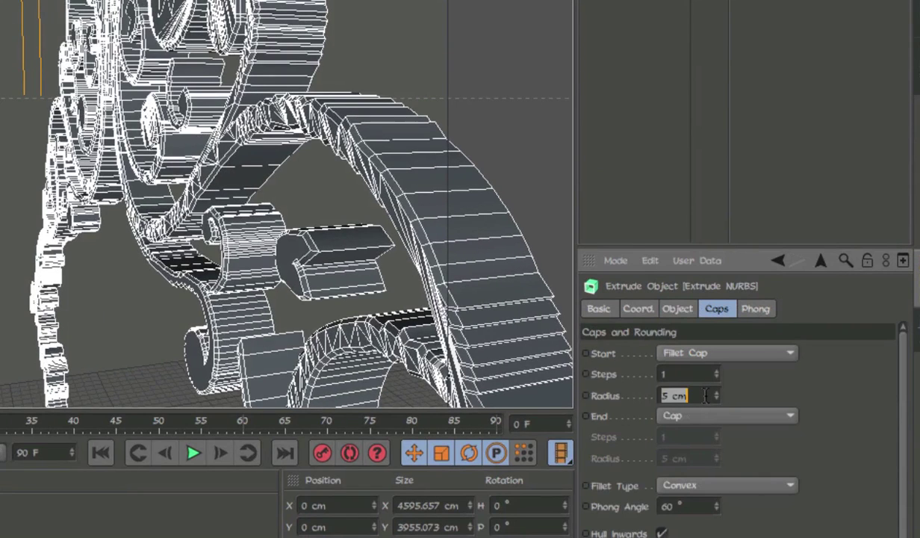
pyautogui.press('Return')
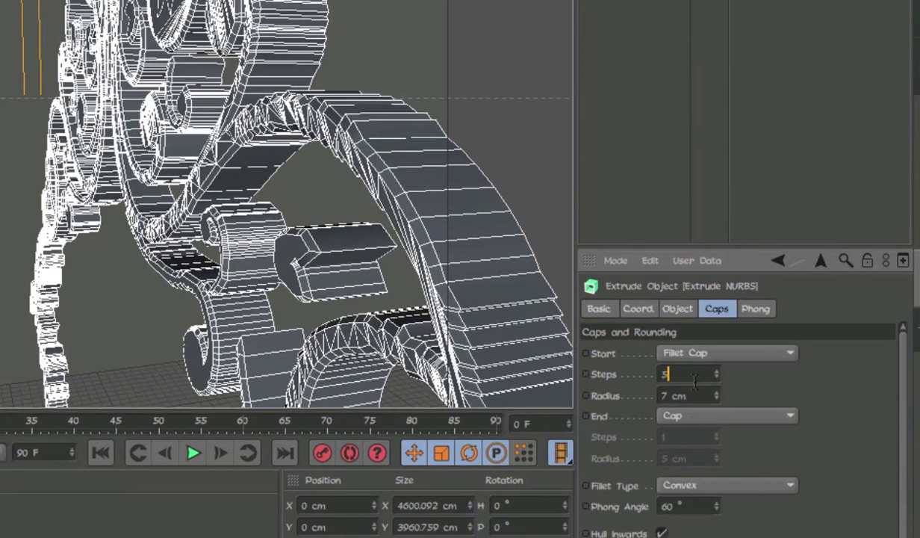
pyautogui.click(695, 376)
pyautogui.write('5')
pyautogui.press('Return')
# Set the extrusion's fillet type to Concave and its cap type to Quadrangles.
pyautogui.scroll(-2, 641, 441)
pyautogui.click(703, 438)
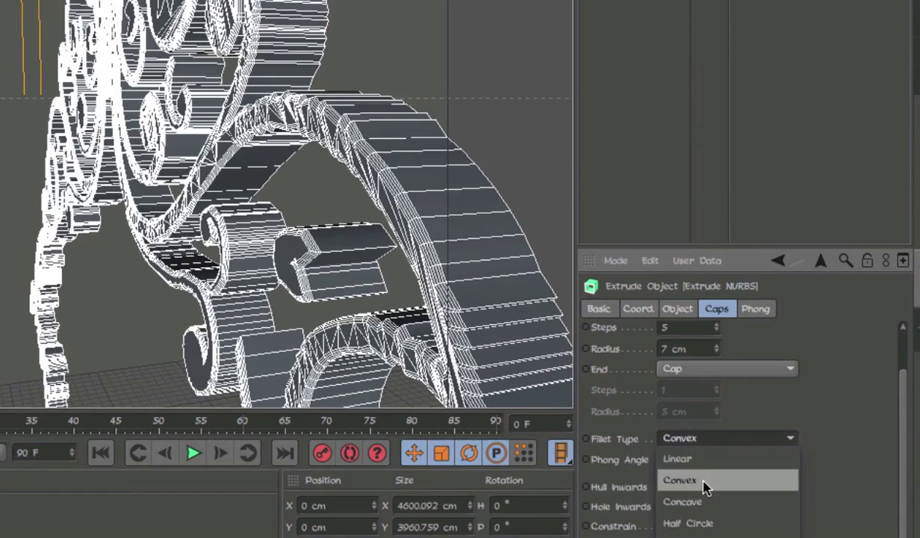
pyautogui.click(683, 501)
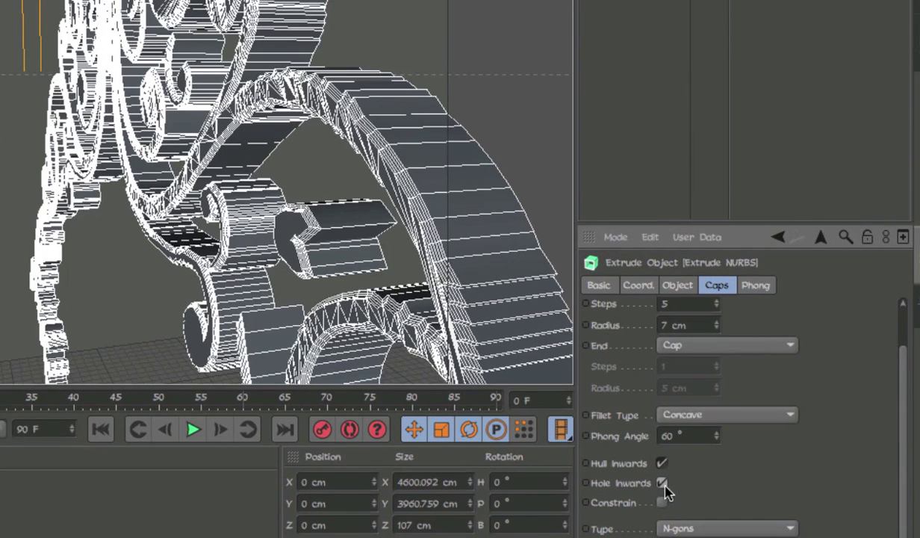
pyautogui.click(662, 484)
pyautogui.click(677, 529)
pyautogui.click(682, 484)
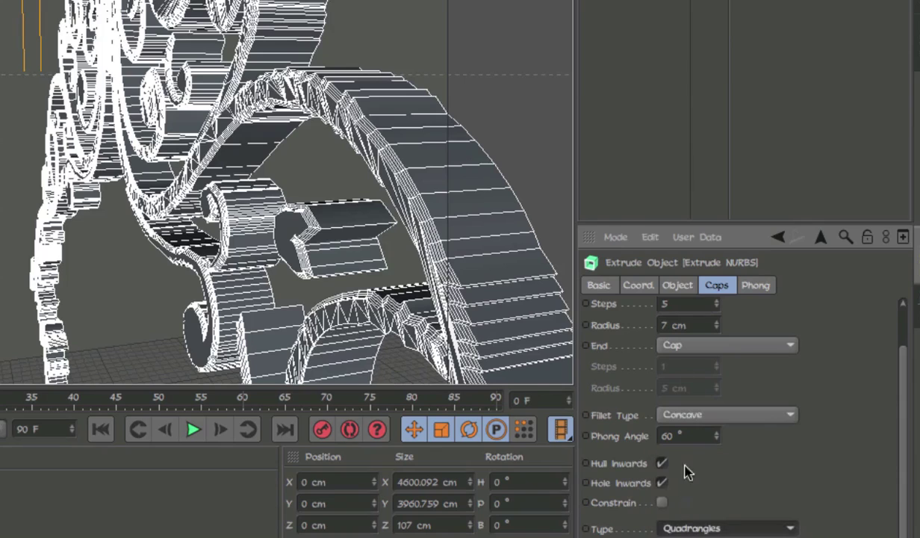
pyautogui.click(758, 290)
pyautogui.click(703, 333)
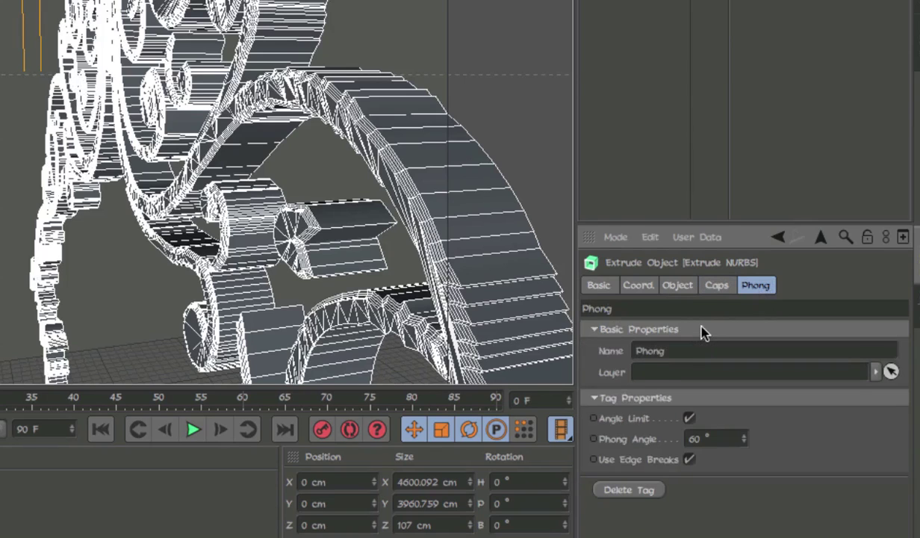
pyautogui.click(715, 285)
pyautogui.click(664, 288)
pyautogui.click(637, 287)
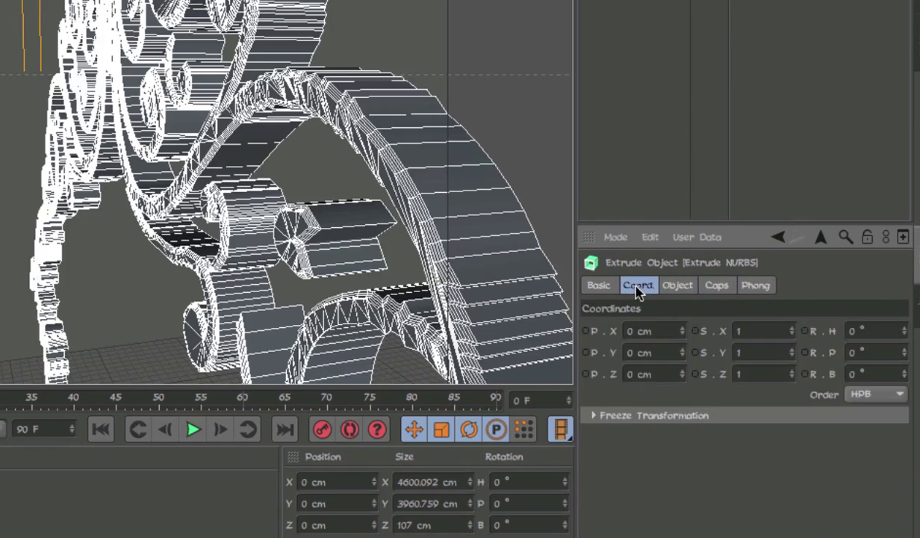
pyautogui.click(677, 288)
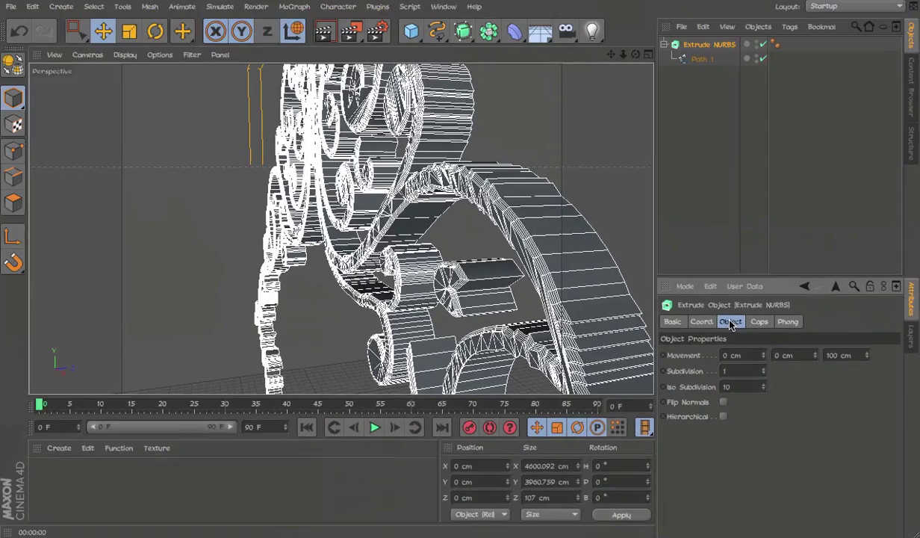
# Examine the extruded frame and its filleted edges up close and as a whole.
pyautogui.keyDown('alt'); pyautogui.moveTo(418, 183); pyautogui.dragTo(595, 188); pyautogui.keyUp('alt')
pyautogui.click(661, 163)
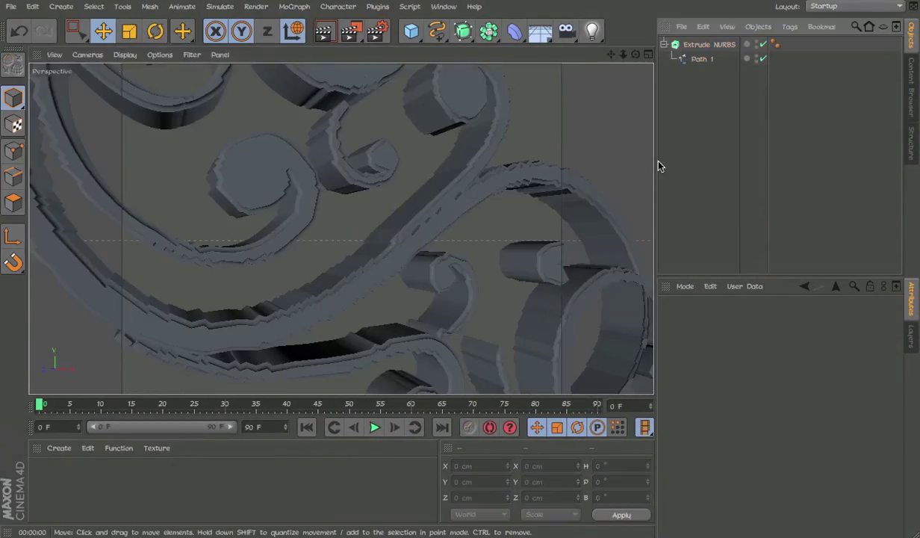
pyautogui.keyDown('alt'); pyautogui.moveTo(574, 179); pyautogui.dragTo(415, 191, button='right'); pyautogui.keyUp('alt')
pyautogui.keyDown('alt'); pyautogui.moveTo(415, 187); pyautogui.dragTo(307, 181); pyautogui.keyUp('alt')
pyautogui.keyDown('alt'); pyautogui.moveTo(386, 191); pyautogui.dragTo(473, 145, button='right'); pyautogui.keyUp('alt')
pyautogui.keyDown('alt'); pyautogui.moveTo(474, 145); pyautogui.dragTo(370, 253, button='middle'); pyautogui.keyUp('alt')
pyautogui.keyDown('alt'); pyautogui.moveTo(536, 141); pyautogui.dragTo(376, 160, button='right'); pyautogui.keyUp('alt')
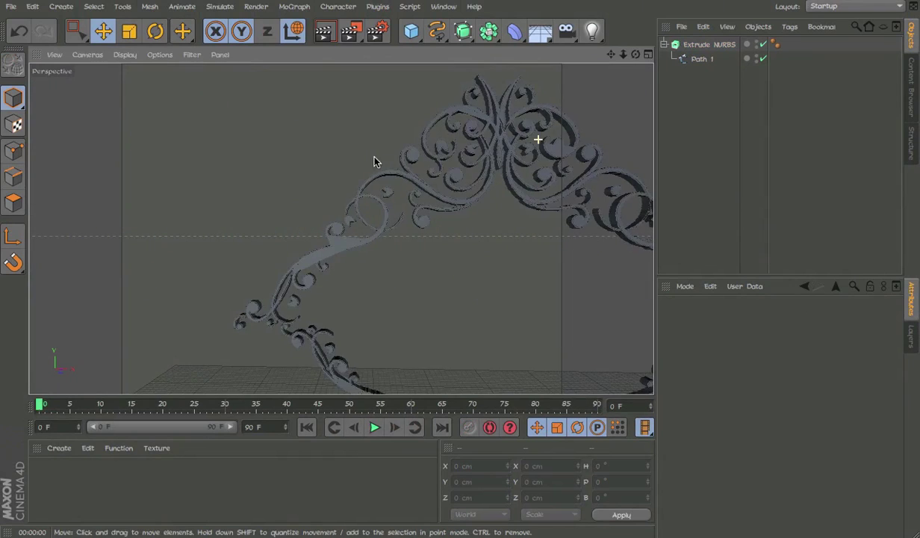
pyautogui.keyDown('alt'); pyautogui.moveTo(520, 209); pyautogui.dragTo(407, 168, button='middle'); pyautogui.keyUp('alt')
pyautogui.keyDown('alt'); pyautogui.moveTo(406, 172); pyautogui.dragTo(464, 188, button='right'); pyautogui.keyUp('alt')
pyautogui.keyDown('alt'); pyautogui.moveTo(464, 188); pyautogui.dragTo(443, 192); pyautogui.keyUp('alt')
pyautogui.keyDown('alt'); pyautogui.moveTo(402, 168); pyautogui.dragTo(501, 165); pyautogui.keyUp('alt')
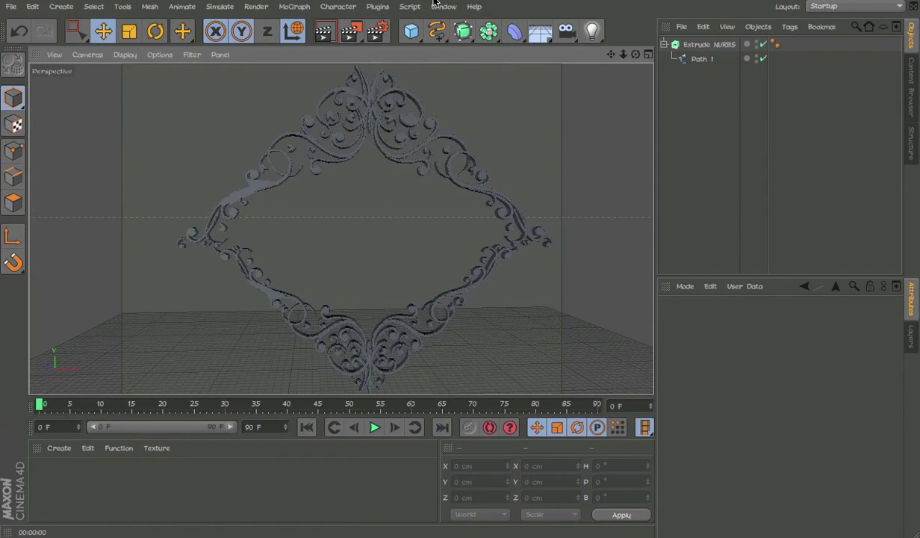
# Add a MoText object and move it inside the frame to about X -114 cm, Y 1911 cm.
pyautogui.click(295, 6)
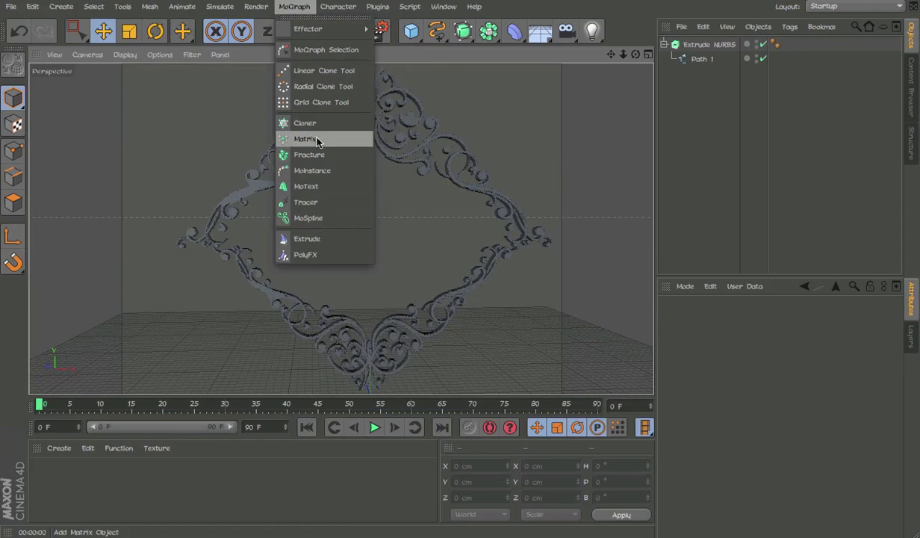
pyautogui.click(305, 186)
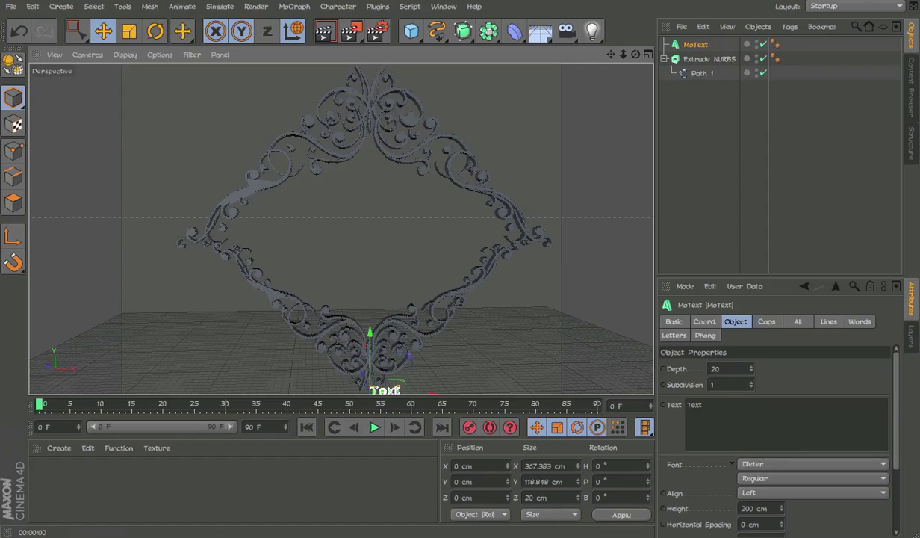
pyautogui.keyDown('alt'); pyautogui.moveTo(445, 202); pyautogui.dragTo(416, 123, button='middle'); pyautogui.keyUp('alt')
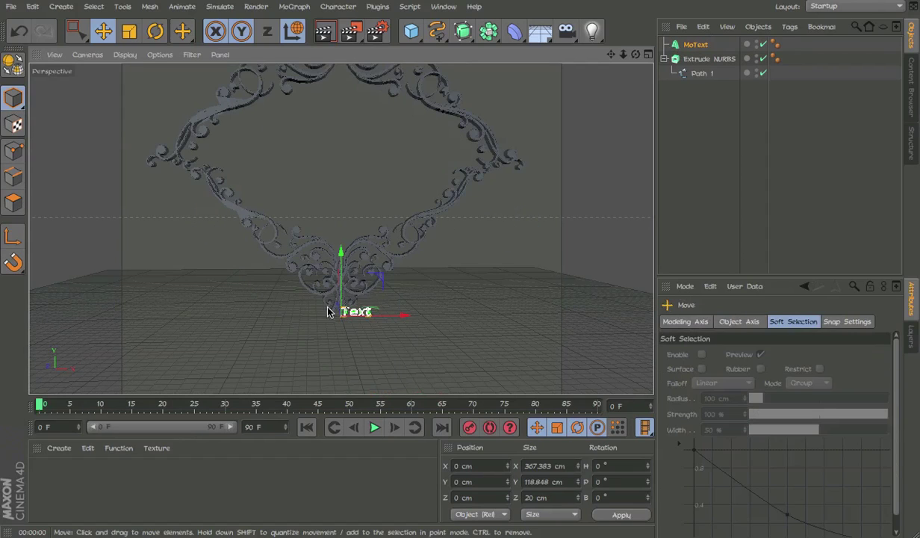
pyautogui.moveTo(384, 281); pyautogui.dragTo(374, 125)
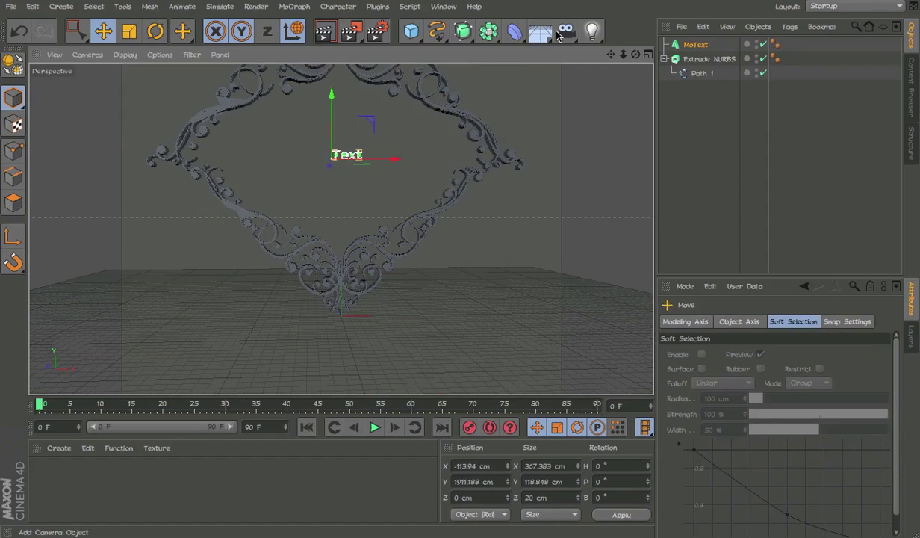
# Add a camera, look through it, and reset its position and rotation to 0.
pyautogui.click(559, 34)
pyautogui.click(763, 43)
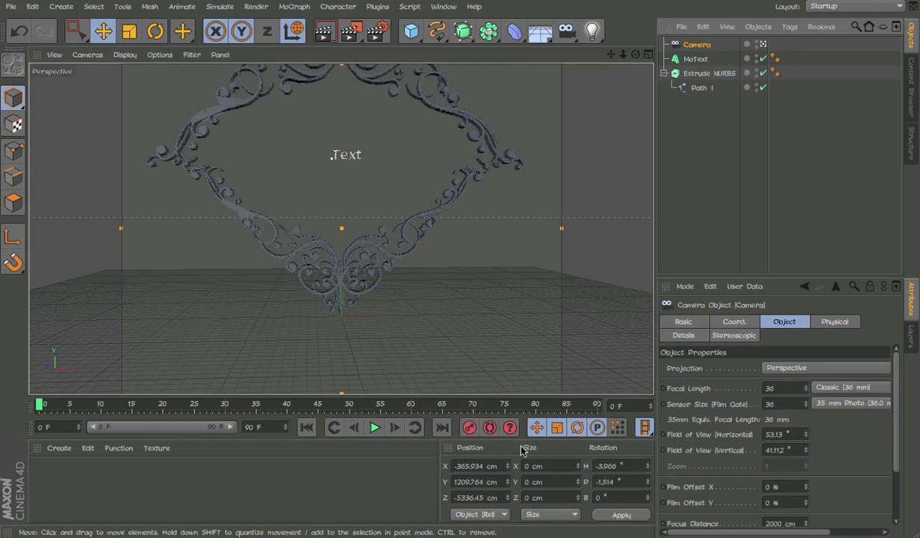
pyautogui.doubleClick(476, 466)
pyautogui.write('0')
pyautogui.press('Tab')
pyautogui.write('0')
pyautogui.press('Tab')
pyautogui.write('0')
pyautogui.press('Return')
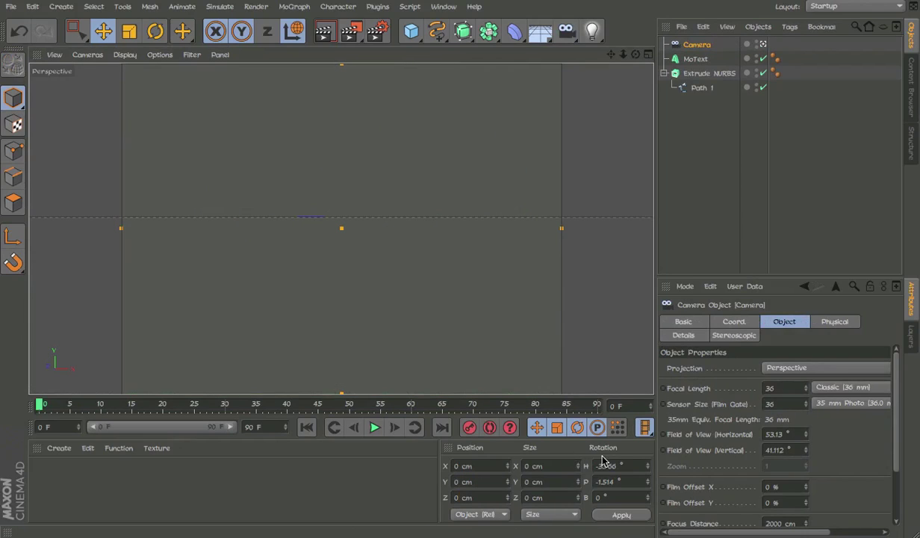
pyautogui.press('Return')
# Move the camera to Y 1215 cm and Z -462 cm, and set its focal length to 5.
pyautogui.click(732, 336)
pyautogui.click(735, 322)
pyautogui.moveTo(736, 383); pyautogui.dragTo(849, 385)
pyautogui.click(784, 322)
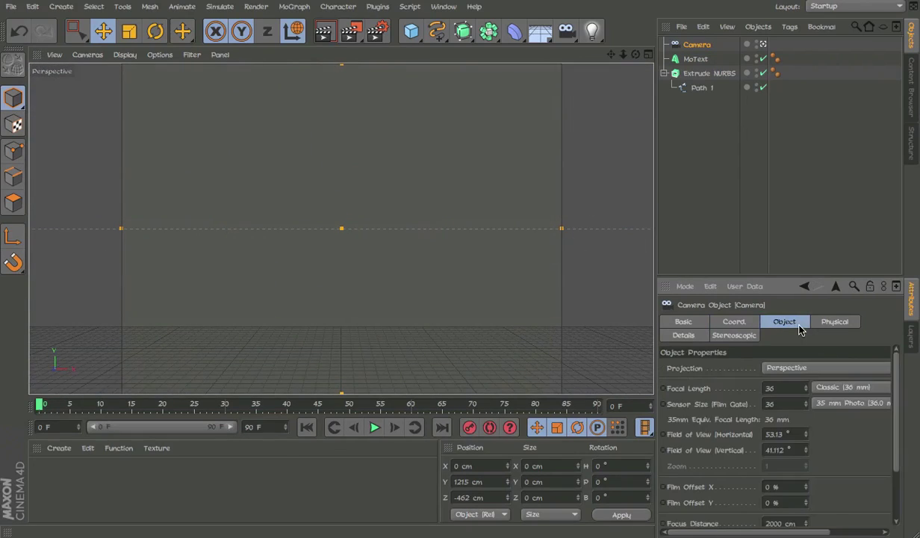
pyautogui.click(782, 390)
pyautogui.write('5')
pyautogui.press('Return')
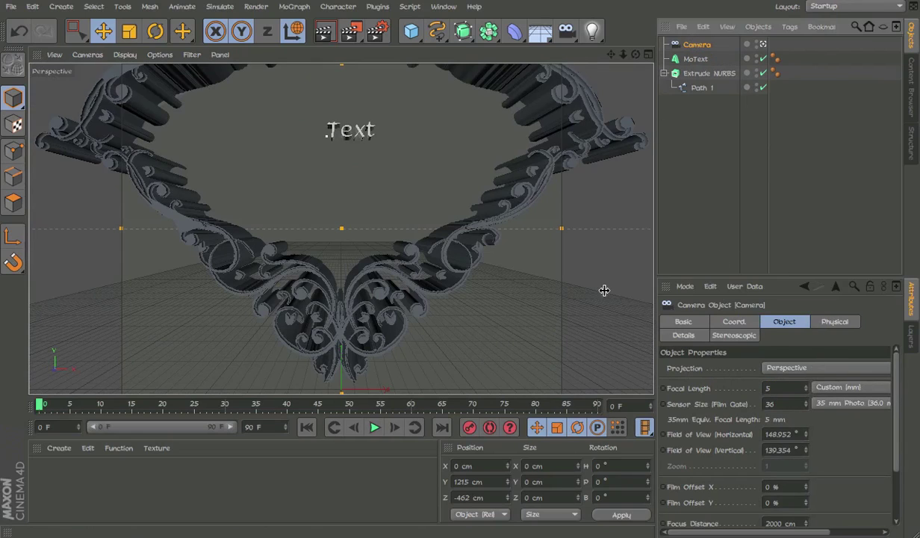
pyautogui.click(735, 322)
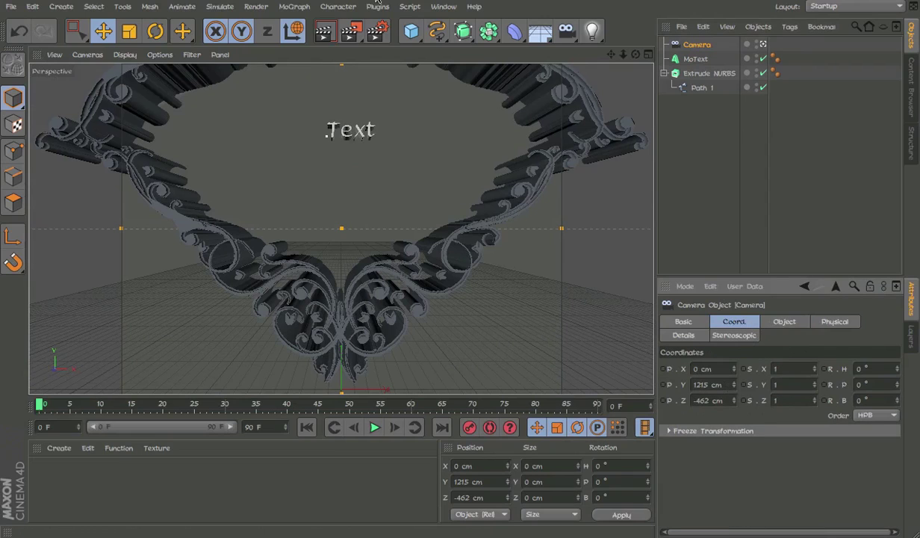
# Set the render output size to 1280 x 720 pixels and close the render settings.
pyautogui.click(377, 30)
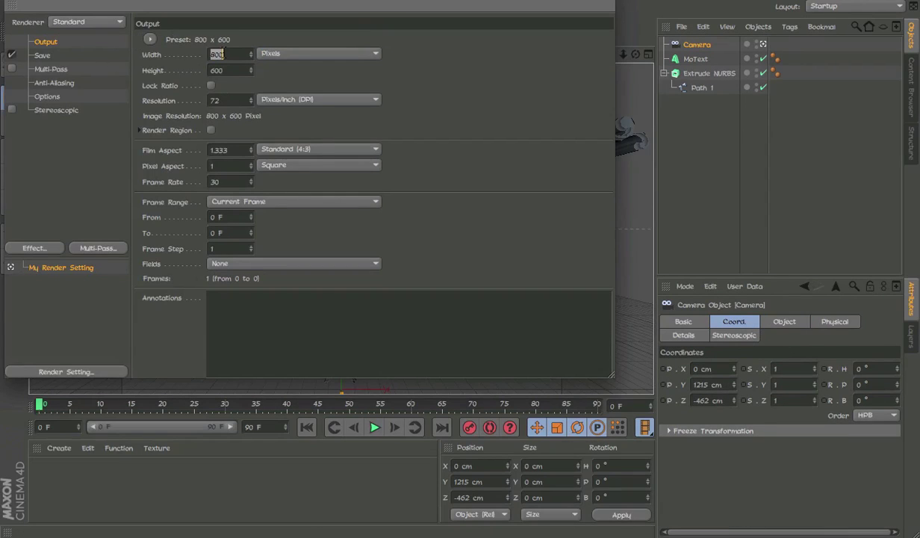
pyautogui.click(226, 54)
pyautogui.write('1280')
pyautogui.press('Tab')
pyautogui.write('72')
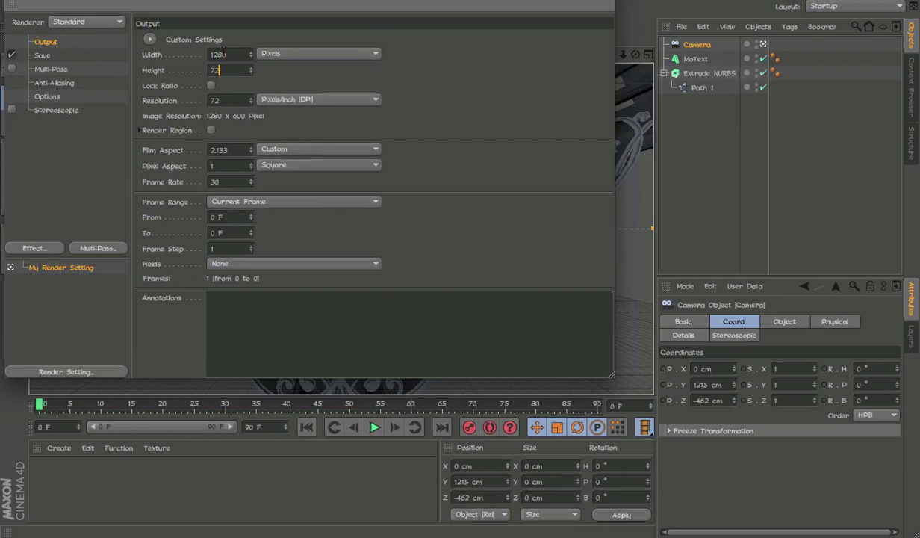
pyautogui.write('0')
pyautogui.press('Return')
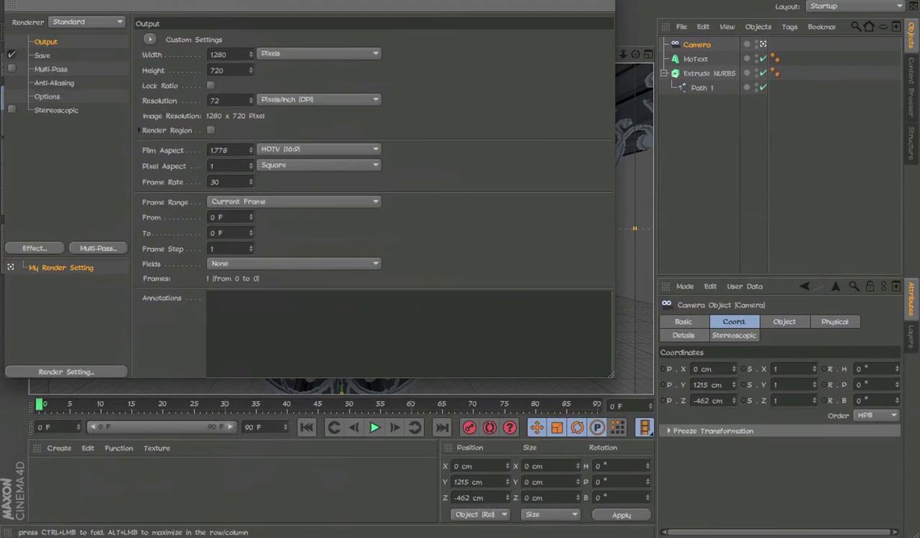
pyautogui.click(13, 2)
pyautogui.click(13, 2)
pyautogui.click(10, 3)
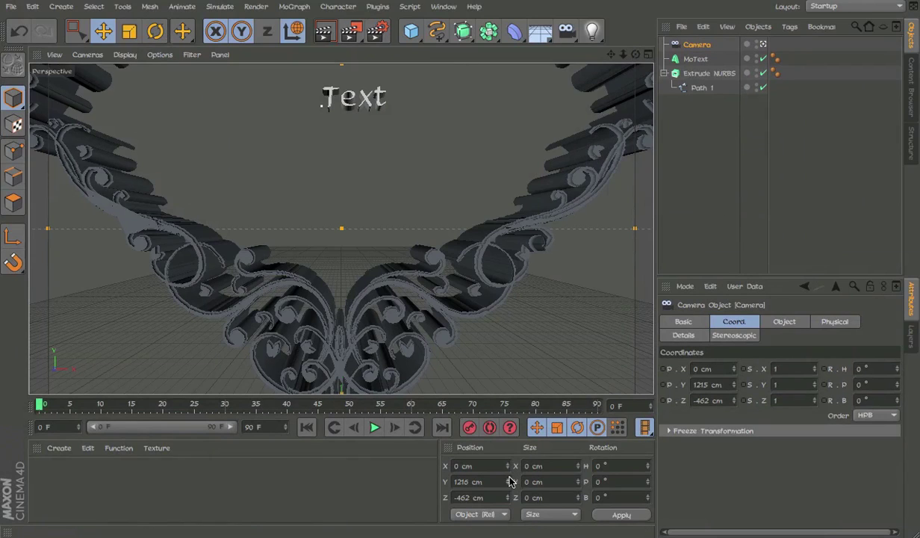
# Raise the camera to Y 1992 cm and pull it back to about Z -1020 cm to fit the whole frame.
pyautogui.press('Return')
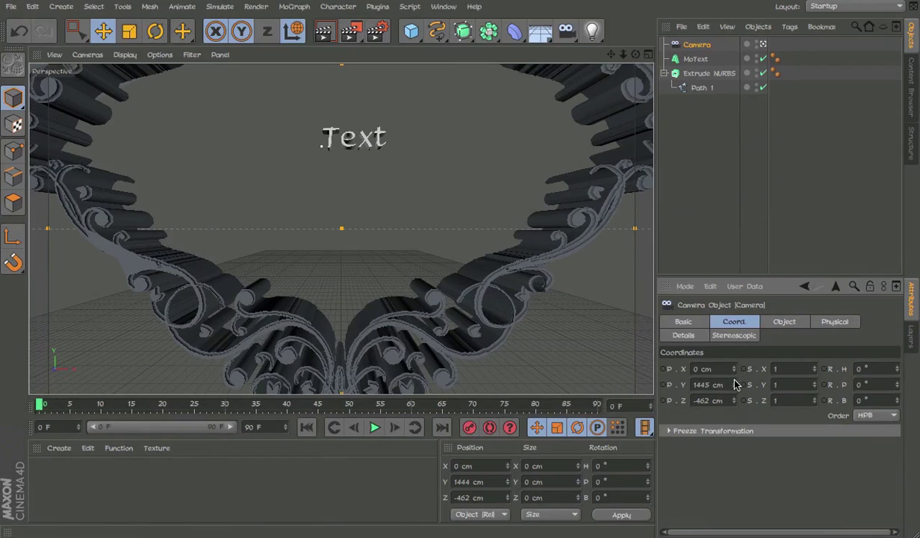
pyautogui.moveTo(733, 384)
pyautogui.mouseDown()
pyautogui.moveTo(734, 414)
pyautogui.moveTo(736, 389)
pyautogui.moveTo(736, 400)
pyautogui.mouseUp()
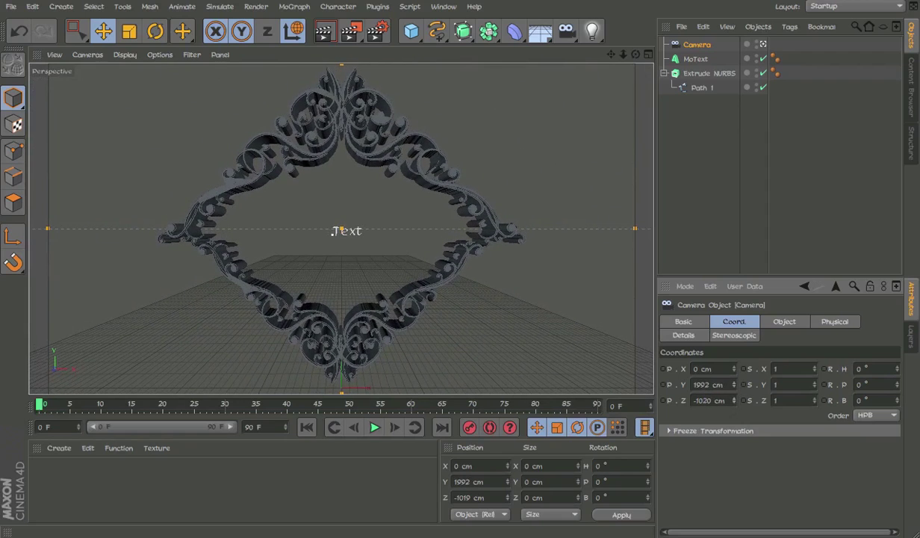
# Leave the camera view and inspect the camera's placement in front of the frame from an angle.
pyautogui.click(744, 248)
pyautogui.click(762, 45)
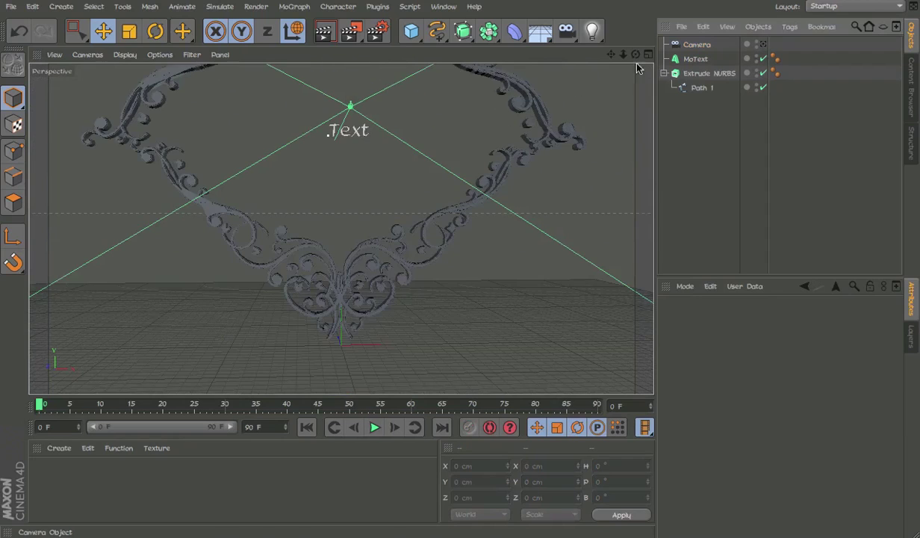
pyautogui.keyDown('alt'); pyautogui.moveTo(497, 126); pyautogui.dragTo(600, 158); pyautogui.keyUp('alt')
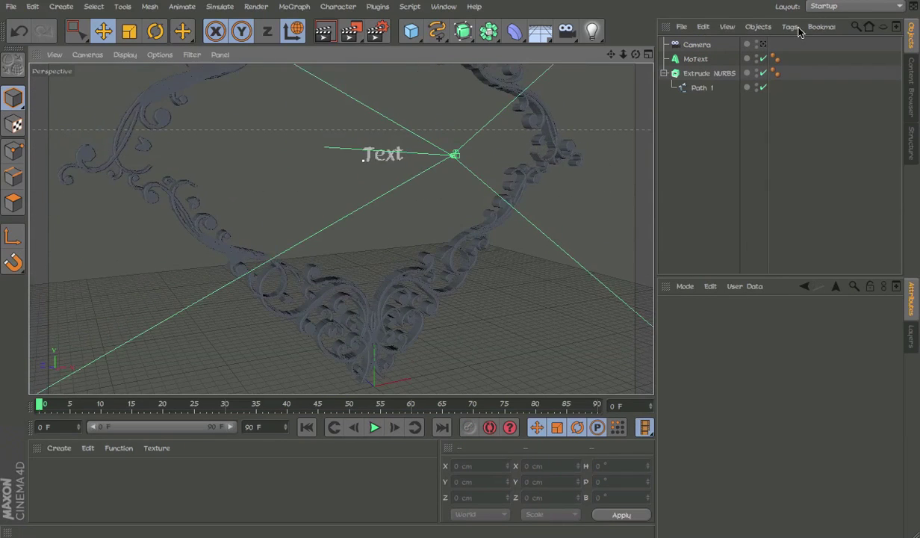
pyautogui.click(763, 44)
pyautogui.click(763, 45)
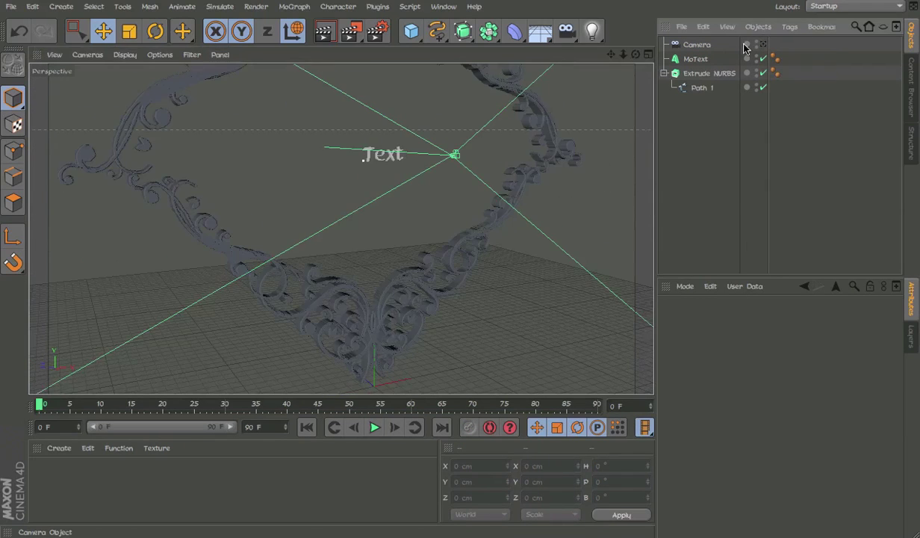
# Set the X position of the MoText object to 0 cm.
pyautogui.click(400, 151)
pyautogui.click(474, 466)
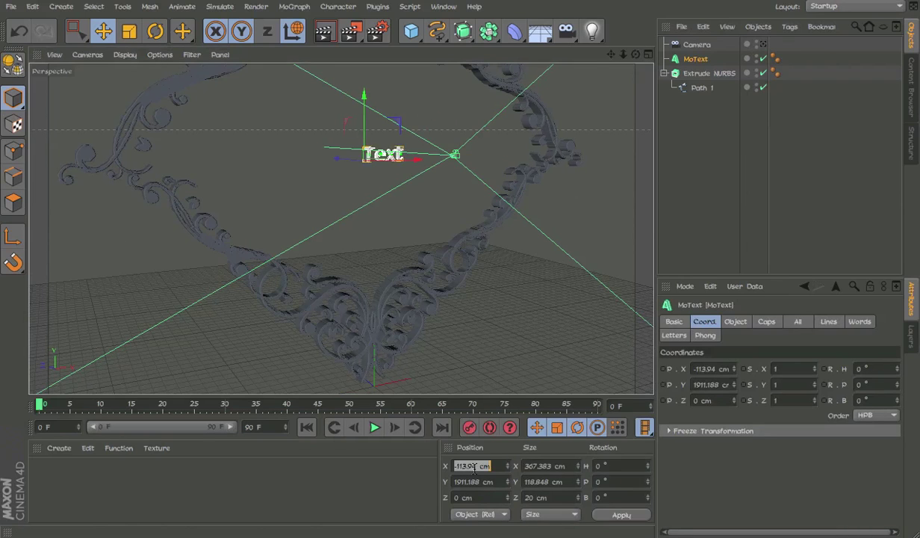
pyautogui.write('0')
pyautogui.press('Return')
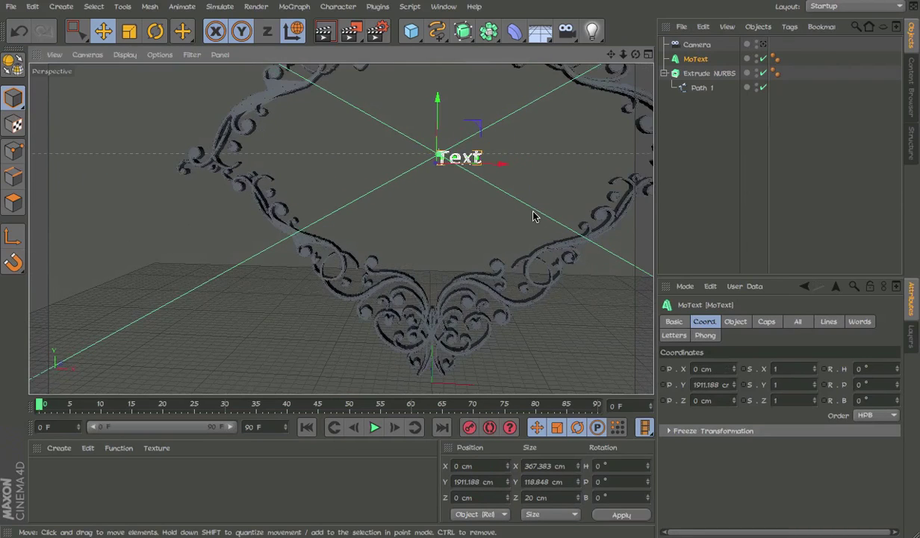
# Set the alignment of the MoText object to Middle and check its centring through the camera.
pyautogui.click(765, 321)
pyautogui.click(735, 321)
pyautogui.click(751, 492)
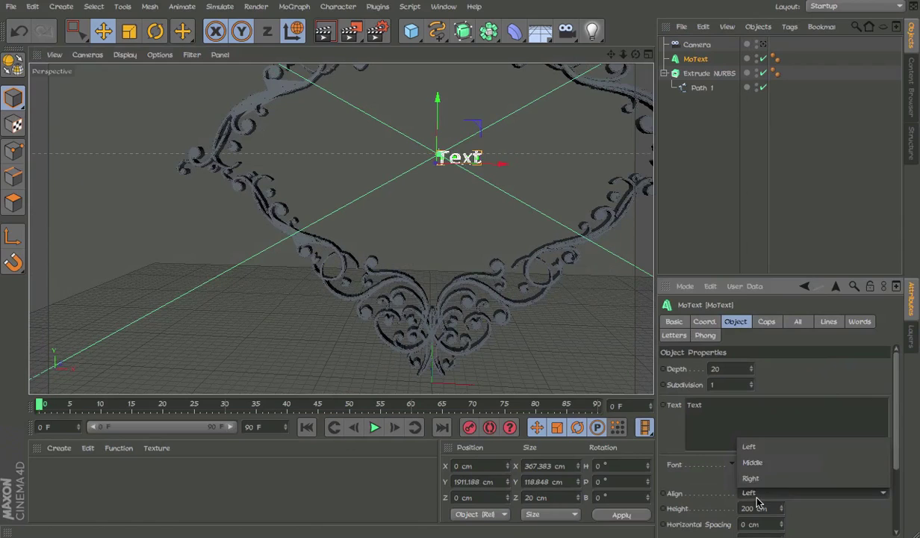
pyautogui.click(753, 463)
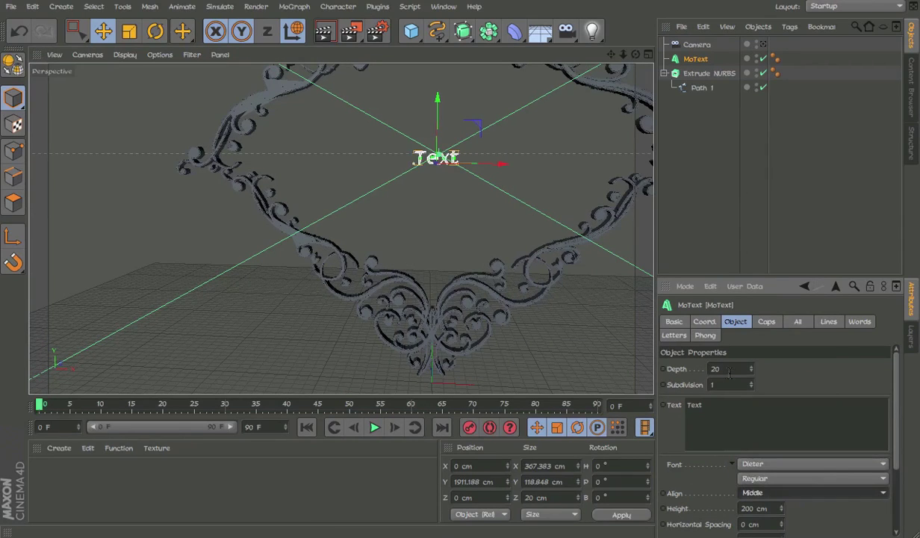
pyautogui.click(727, 120)
pyautogui.keyDown('alt'); pyautogui.moveTo(606, 150); pyautogui.dragTo(527, 159, button='middle'); pyautogui.keyUp('alt')
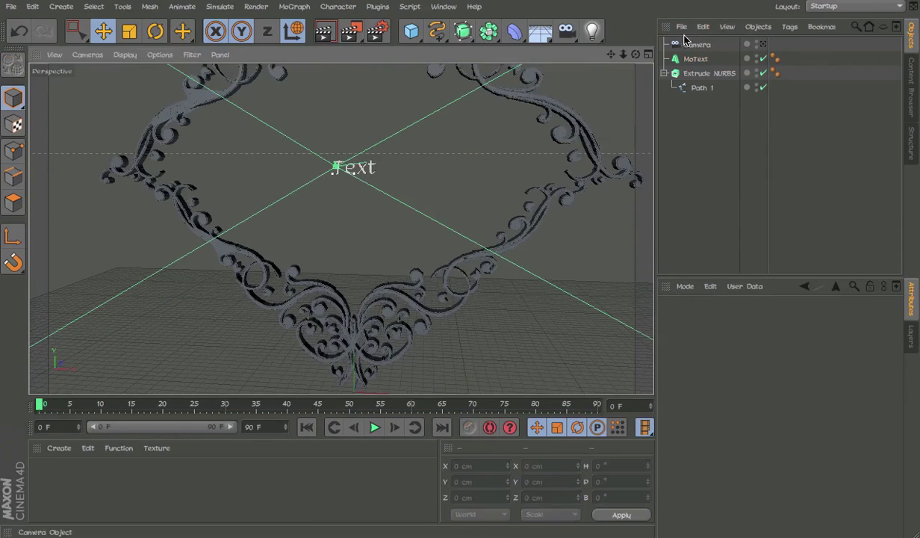
pyautogui.click(763, 45)
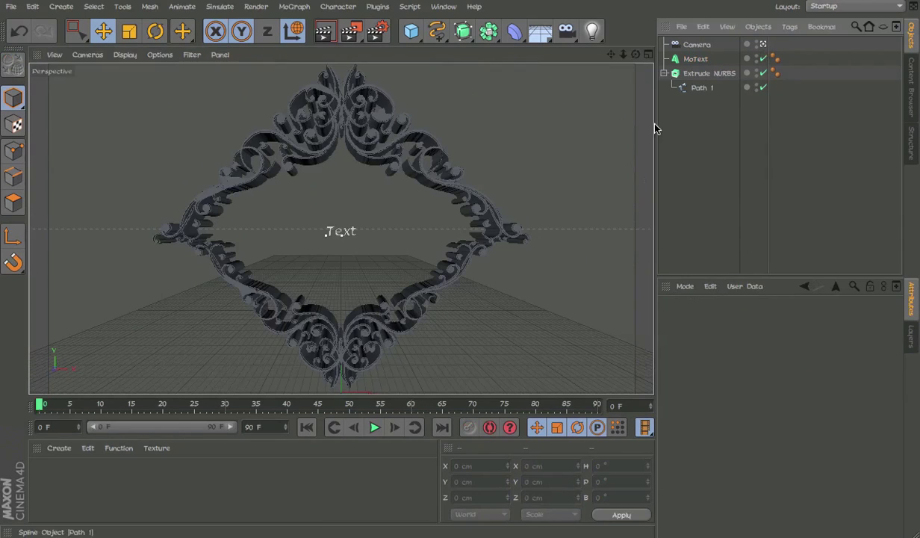
pyautogui.click(763, 44)
# Try to scale the path spline inside the Extrude NURBS frame.
pyautogui.click(714, 73)
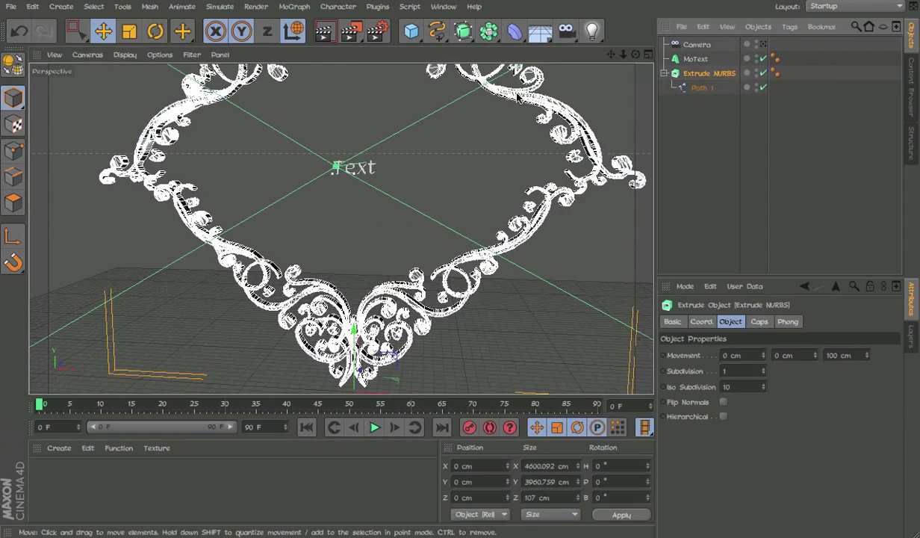
pyautogui.keyDown('alt'); pyautogui.moveTo(518, 115); pyautogui.dragTo(493, 277, button='middle'); pyautogui.keyUp('alt')
pyautogui.keyDown('alt'); pyautogui.moveTo(493, 278); pyautogui.dragTo(523, 223); pyautogui.keyUp('alt')
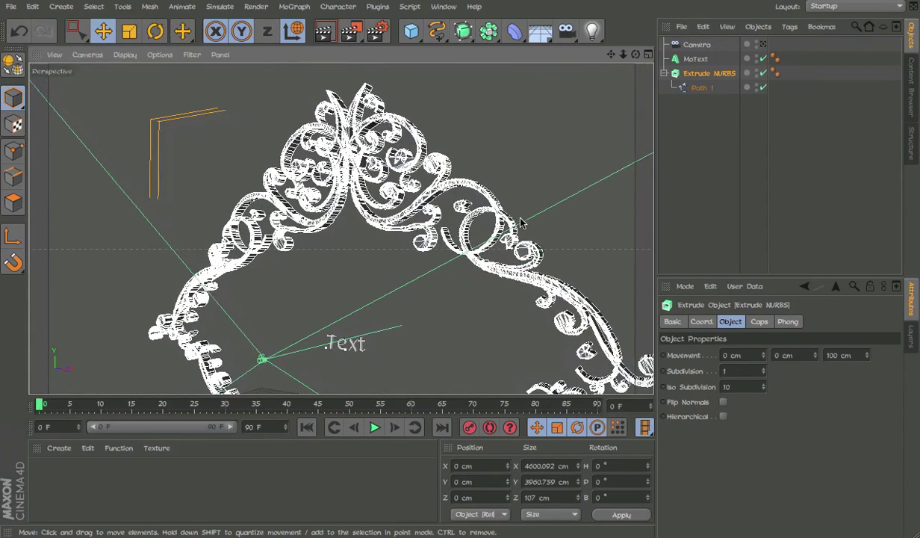
pyautogui.click(701, 88)
pyautogui.press('t')
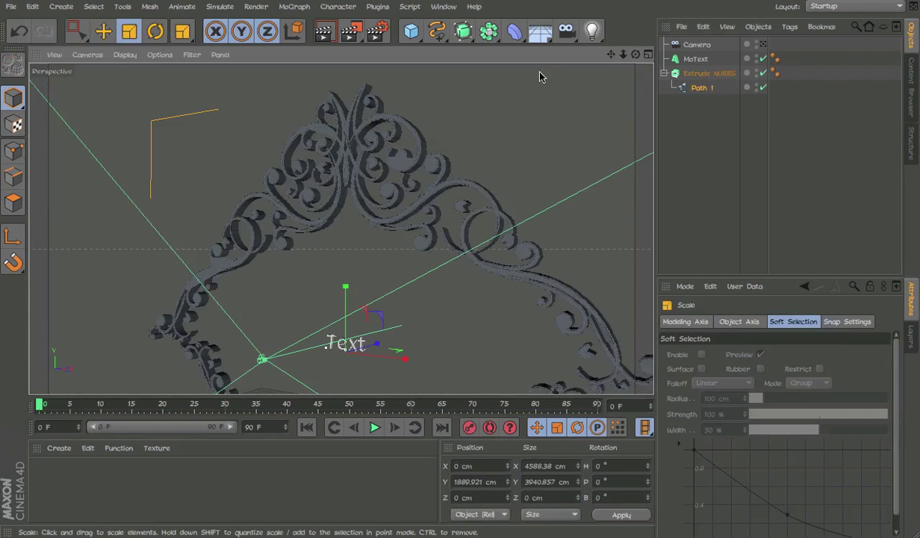
pyautogui.moveTo(407, 342)
pyautogui.mouseDown()
pyautogui.moveTo(401, 353)
pyautogui.moveTo(481, 366)
pyautogui.moveTo(396, 354)
pyautogui.moveTo(407, 351)
pyautogui.mouseUp()
pyautogui.keyDown('alt'); pyautogui.moveTo(431, 162); pyautogui.dragTo(526, 164); pyautogui.keyUp('alt')
pyautogui.keyDown('alt'); pyautogui.moveTo(526, 164); pyautogui.dragTo(525, 106, button='middle'); pyautogui.keyUp('alt')
pyautogui.scroll(-3, 525, 105)
pyautogui.keyDown('alt'); pyautogui.moveTo(470, 151); pyautogui.dragTo(408, 151); pyautogui.keyUp('alt')
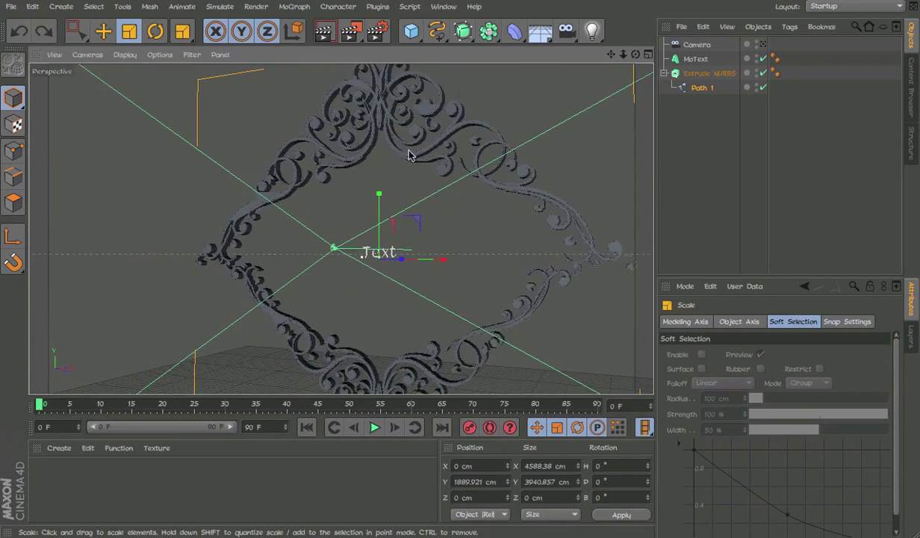
pyautogui.keyDown('alt'); pyautogui.moveTo(389, 198); pyautogui.dragTo(341, 214); pyautogui.keyUp('alt')
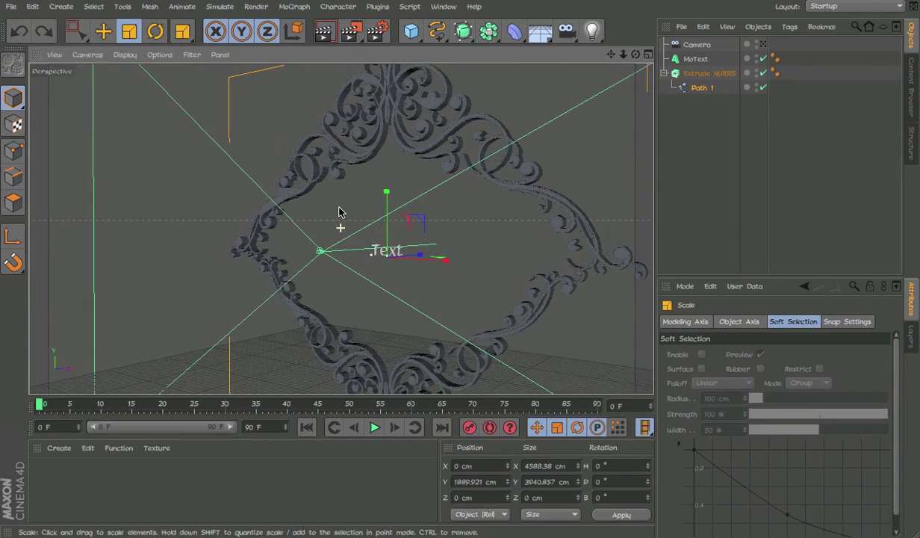
# Create a new material and load wood.png from the blocks folder as its color texture.
pyautogui.click(385, 7)
pyautogui.click(345, 5)
pyautogui.doubleClick(133, 491)
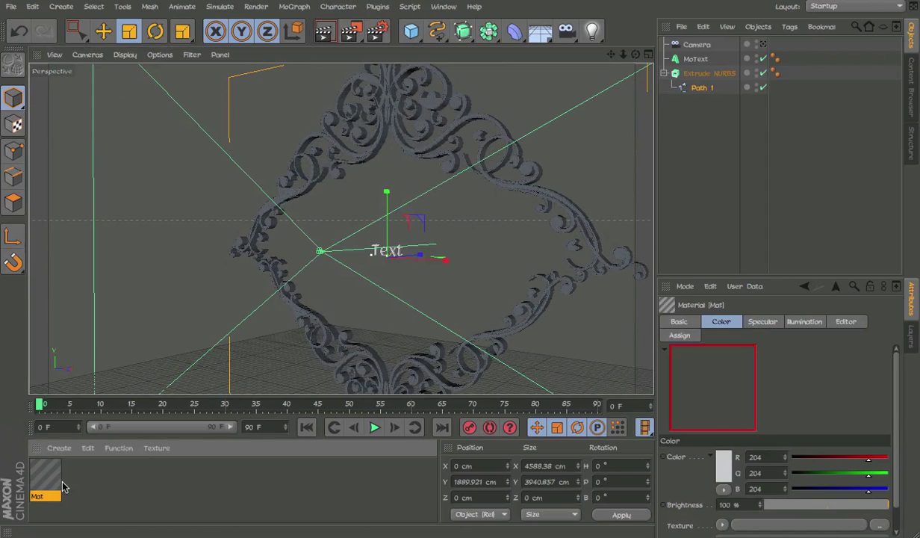
pyautogui.doubleClick(46, 478)
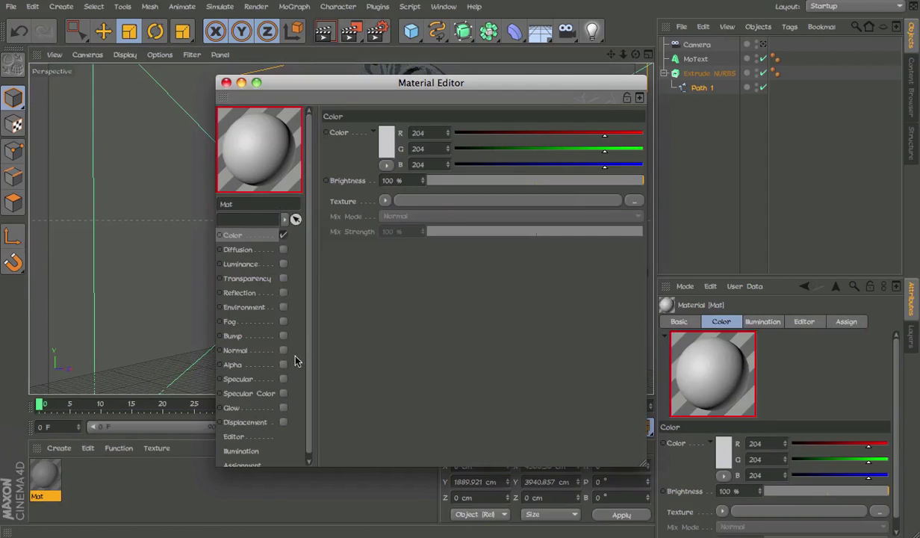
pyautogui.click(467, 200)
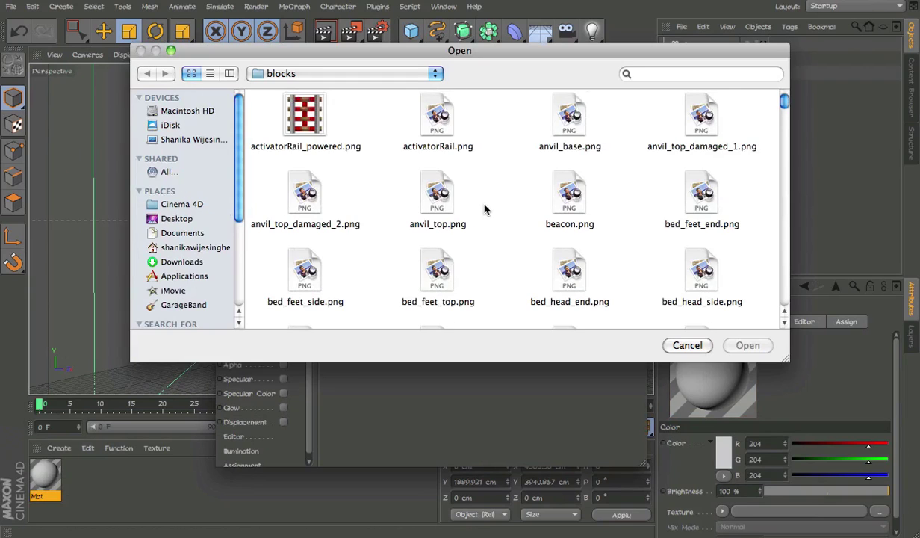
pyautogui.scroll(-10, 484, 212)
pyautogui.press('w')
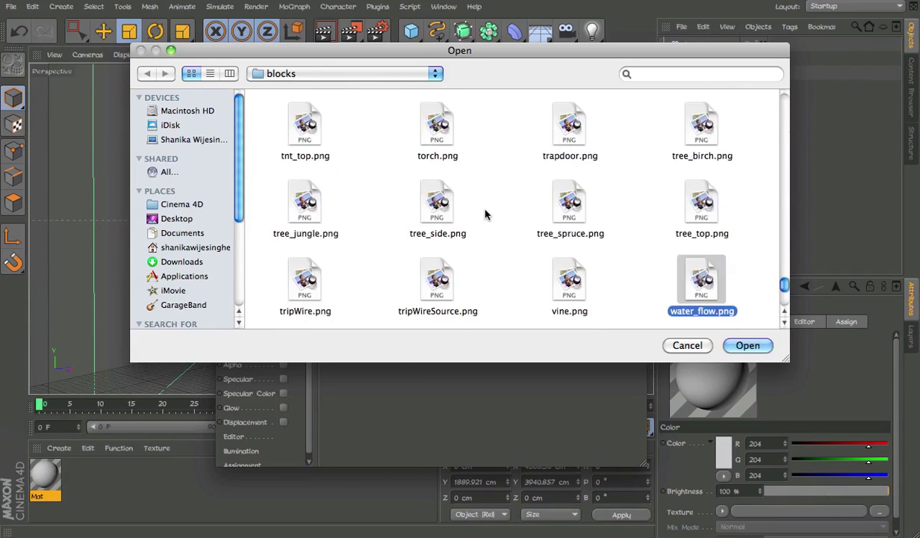
pyautogui.scroll(-3, 485, 244)
pyautogui.scroll(-3, 570, 290)
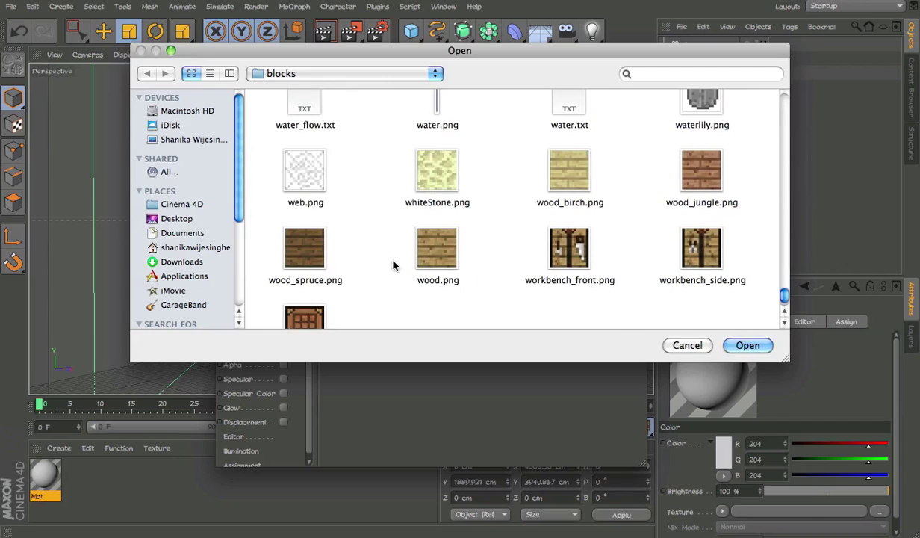
pyautogui.doubleClick(430, 255)
# Set the wood texture's sampling to None and close the material editor.
pyautogui.click(519, 185)
pyautogui.click(484, 214)
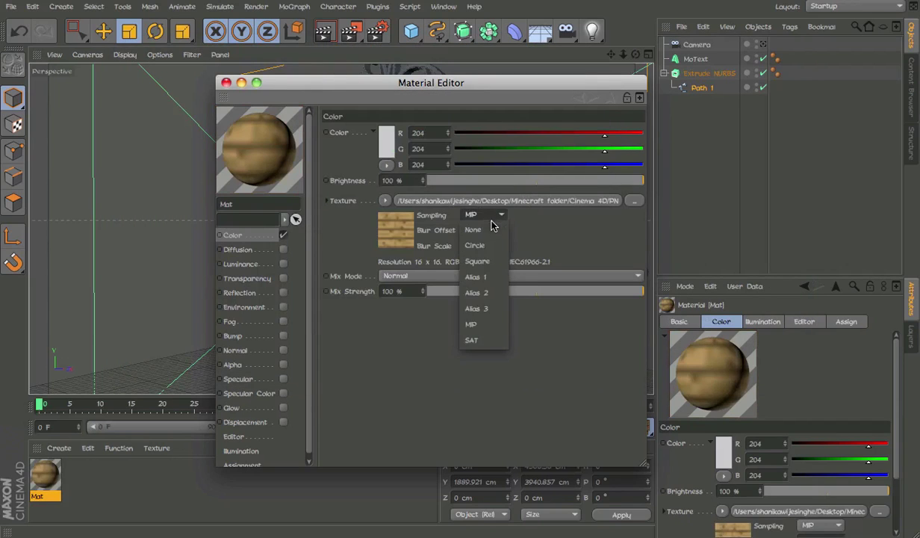
pyautogui.click(469, 211)
pyautogui.click(227, 82)
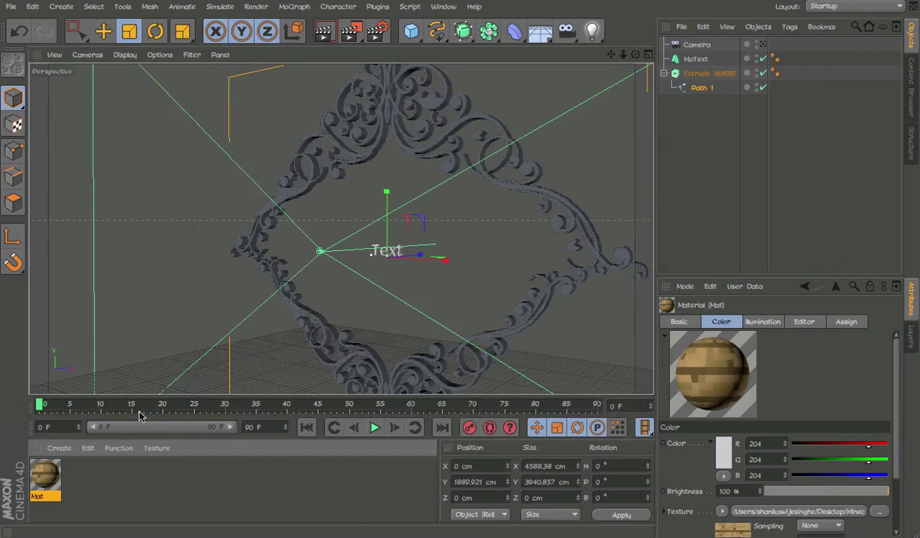
# Apply the wood material to the Extrude NURBS frame and set its texture projection to Cubic.
pyautogui.moveTo(699, 74); pyautogui.dragTo(697, 73)
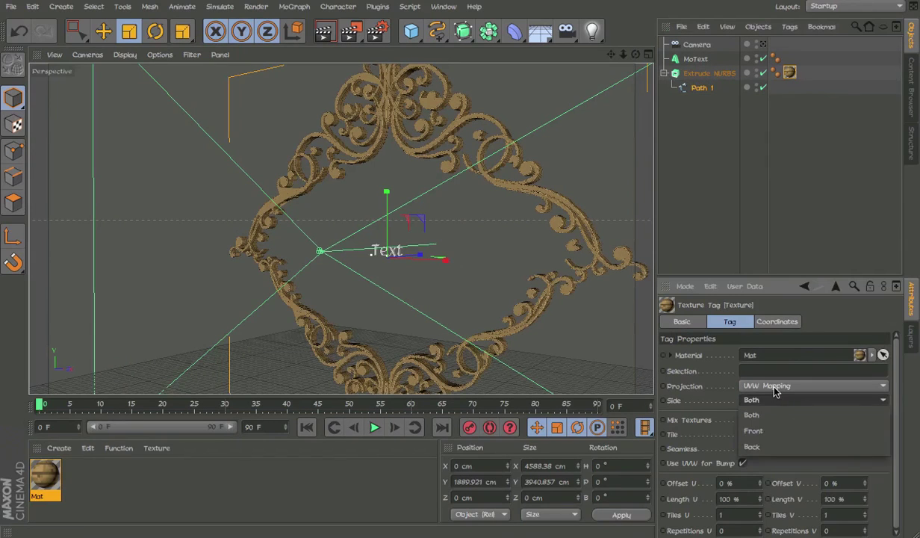
pyautogui.click(781, 386)
pyautogui.click(755, 446)
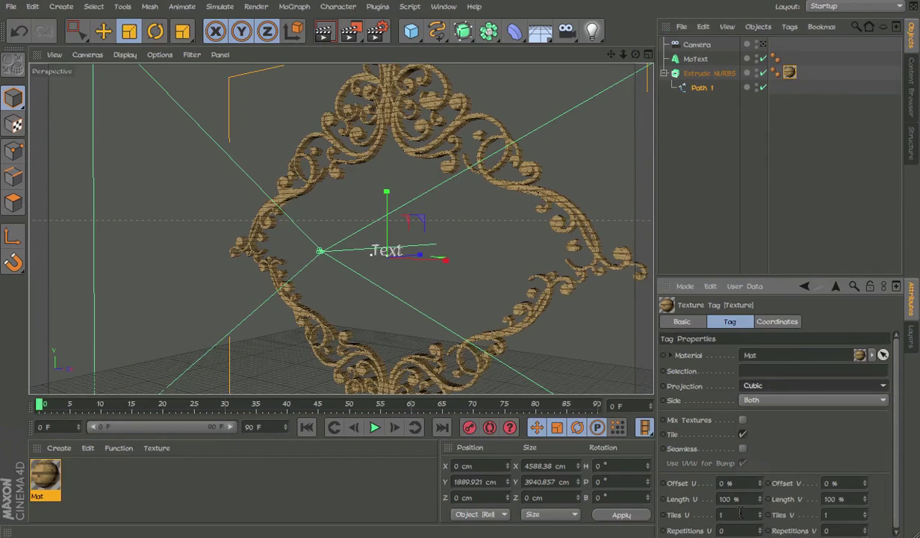
# Try 4 tiles in both directions for the frame's wood texture, inspect it up close, and restore both to 1.
pyautogui.click(740, 514)
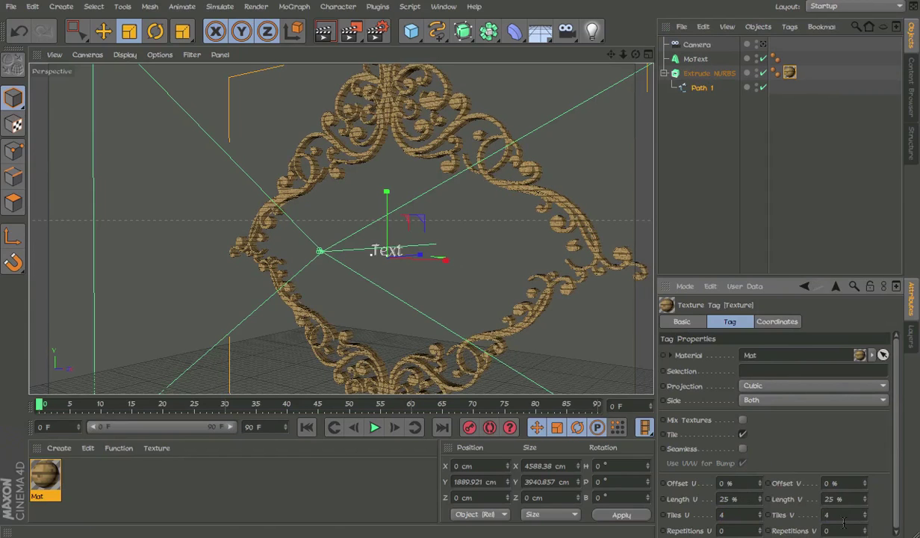
pyautogui.keyDown('alt'); pyautogui.moveTo(530, 203); pyautogui.dragTo(617, 230); pyautogui.keyUp('alt')
pyautogui.scroll(5, 567, 204)
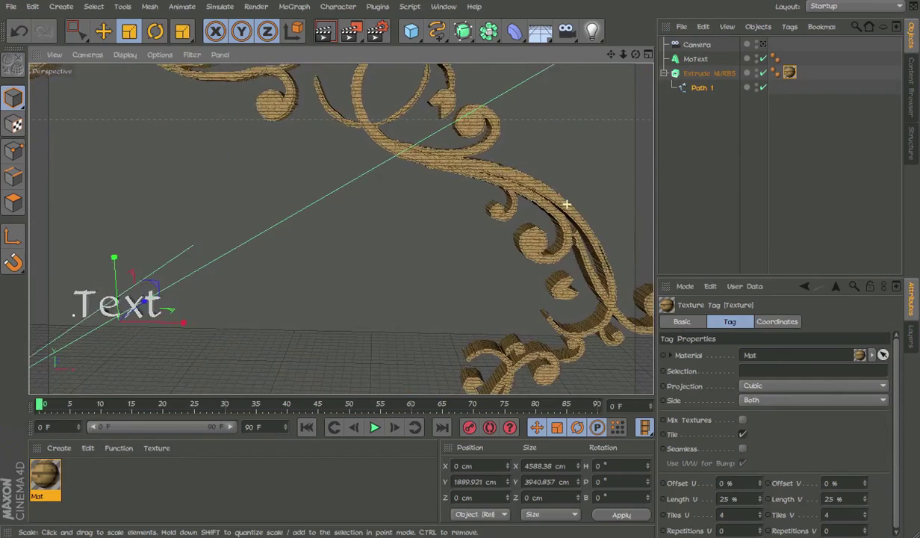
pyautogui.scroll(4, 567, 204)
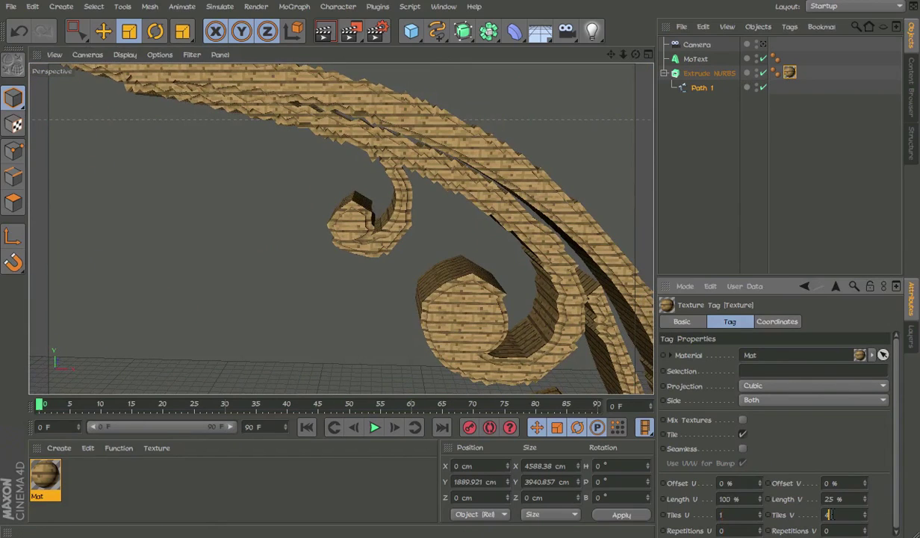
pyautogui.click(715, 171)
# Rotate the frame's wood texture about its bank axis so the planks run diagonally across the frame.
pyautogui.keyDown('alt'); pyautogui.moveTo(483, 185); pyautogui.dragTo(111, 211, button='right'); pyautogui.keyUp('alt')
pyautogui.click(790, 73)
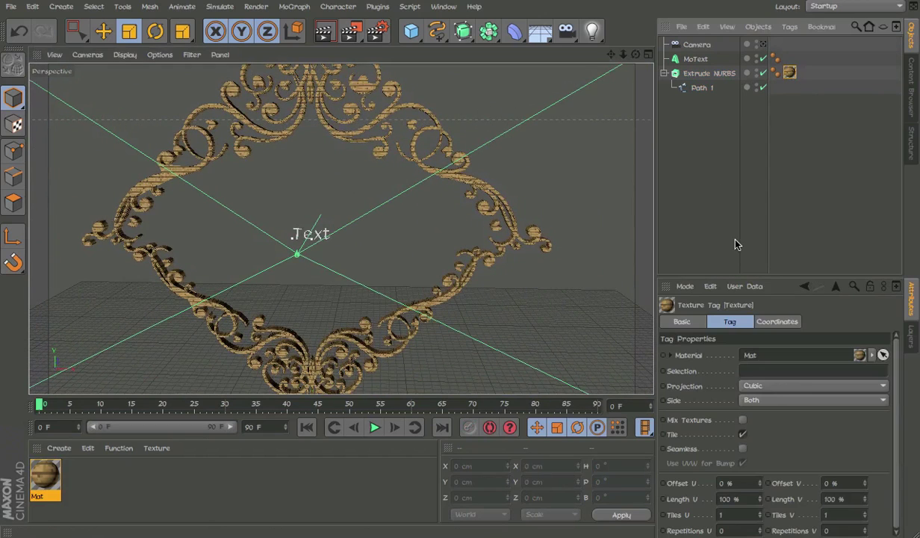
pyautogui.click(773, 323)
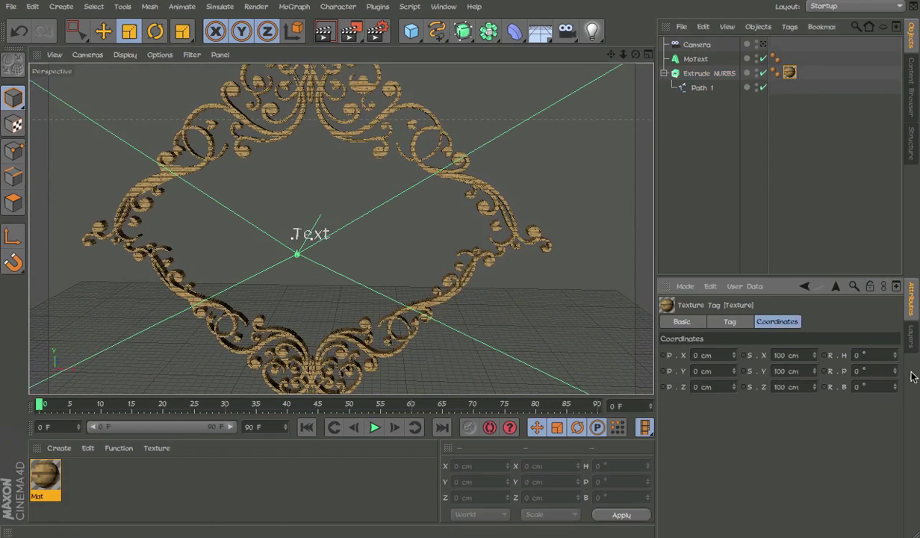
pyautogui.moveTo(895, 386); pyautogui.dragTo(895, 434)
pyautogui.click(878, 175)
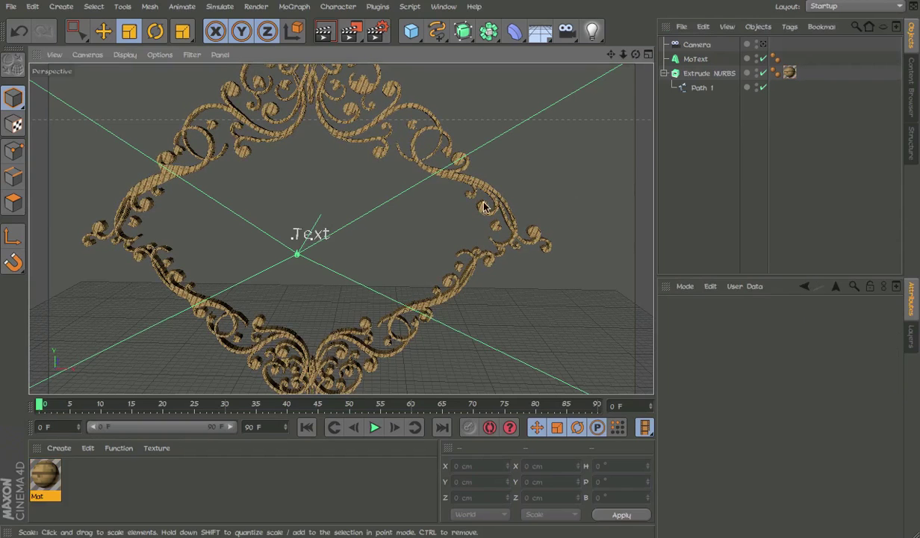
# Examine the rotated wood texture on the frame's scrolls up close and from an angle.
pyautogui.keyDown('alt'); pyautogui.moveTo(453, 158); pyautogui.dragTo(504, 158, button='middle'); pyautogui.keyUp('alt')
pyautogui.keyDown('alt'); pyautogui.moveTo(503, 159); pyautogui.dragTo(635, 158, button='right'); pyautogui.keyUp('alt')
pyautogui.scroll(-10, 504, 157)
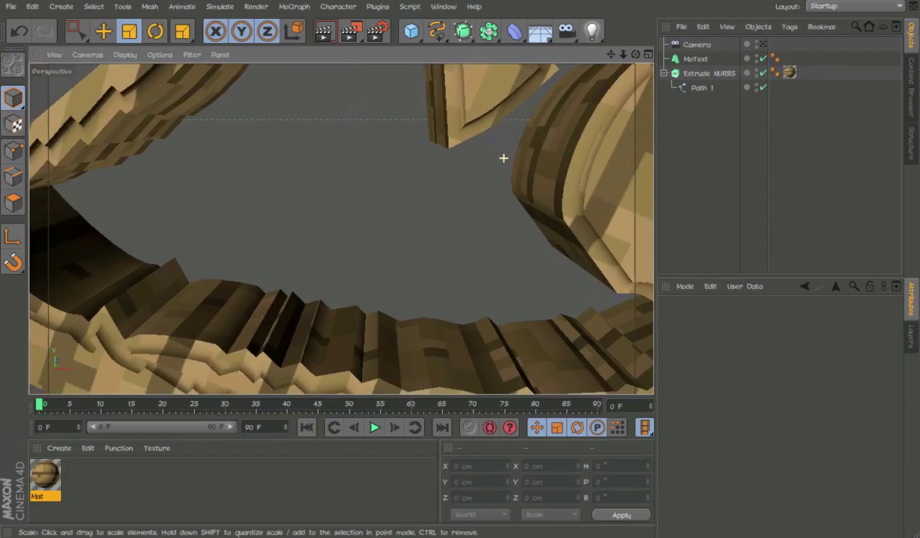
pyautogui.scroll(8, 503, 157)
pyautogui.keyDown('alt'); pyautogui.moveTo(503, 216); pyautogui.dragTo(495, 152); pyautogui.keyUp('alt')
pyautogui.scroll(-6, 495, 152)
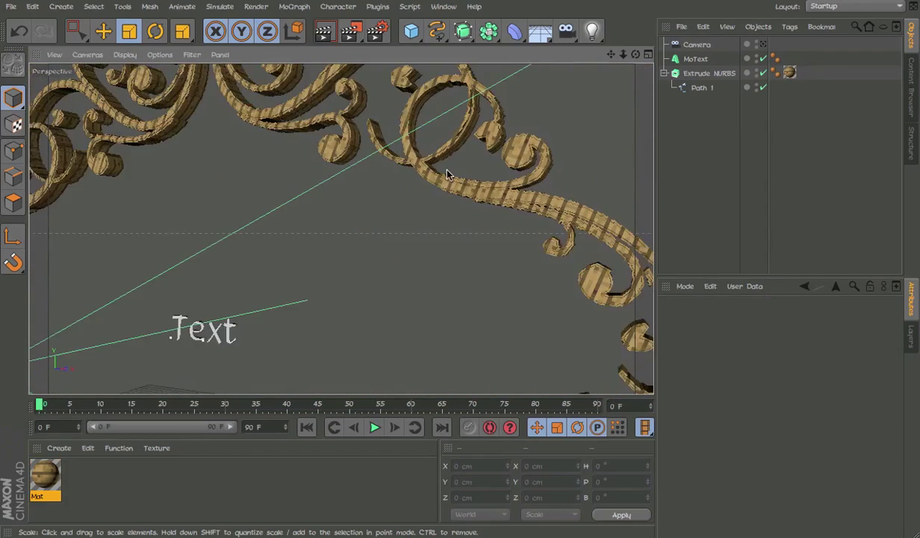